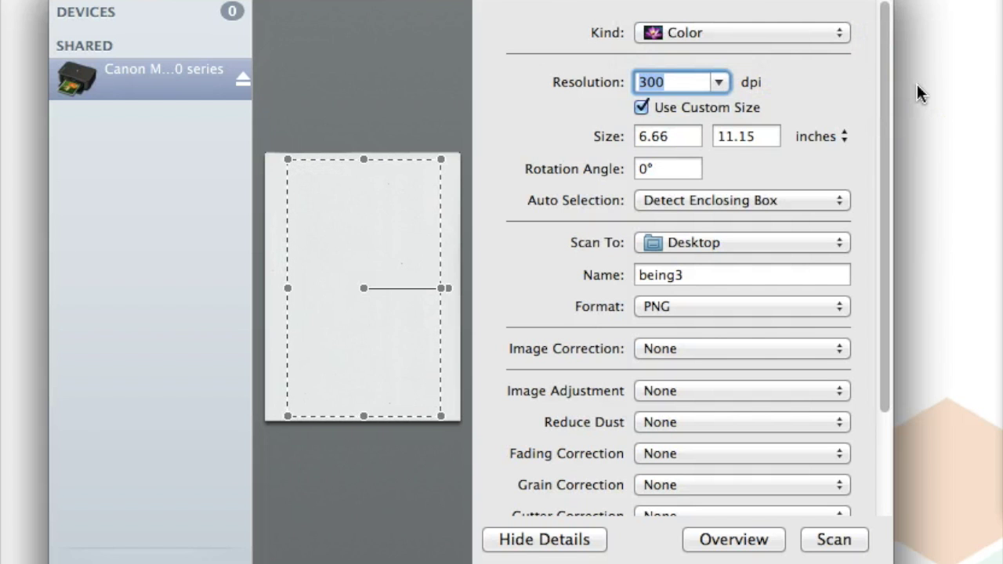
Step: Choose Black & White as the scan kind and 600 dpi as the resolution
left_click(840, 32)
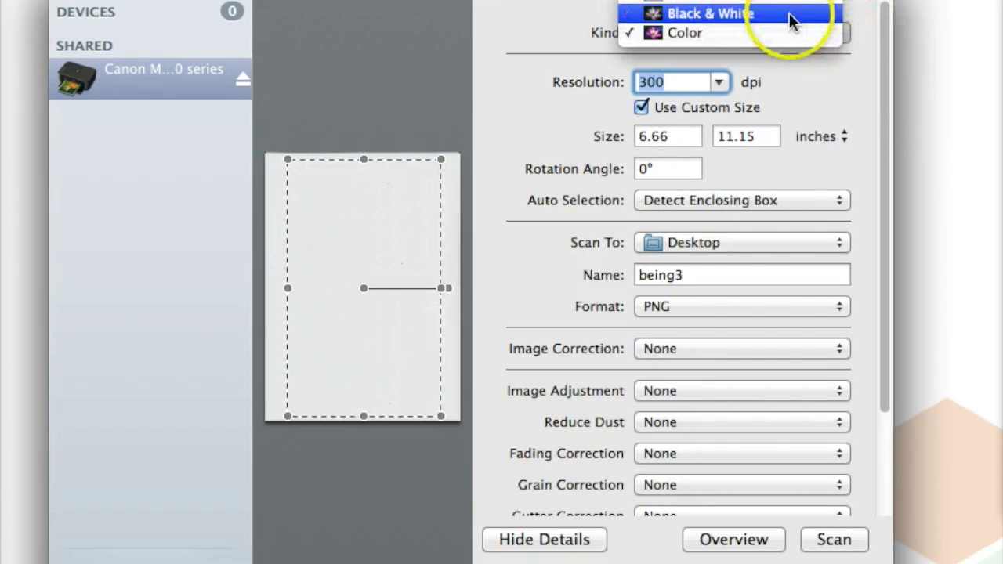
left_click(767, 15)
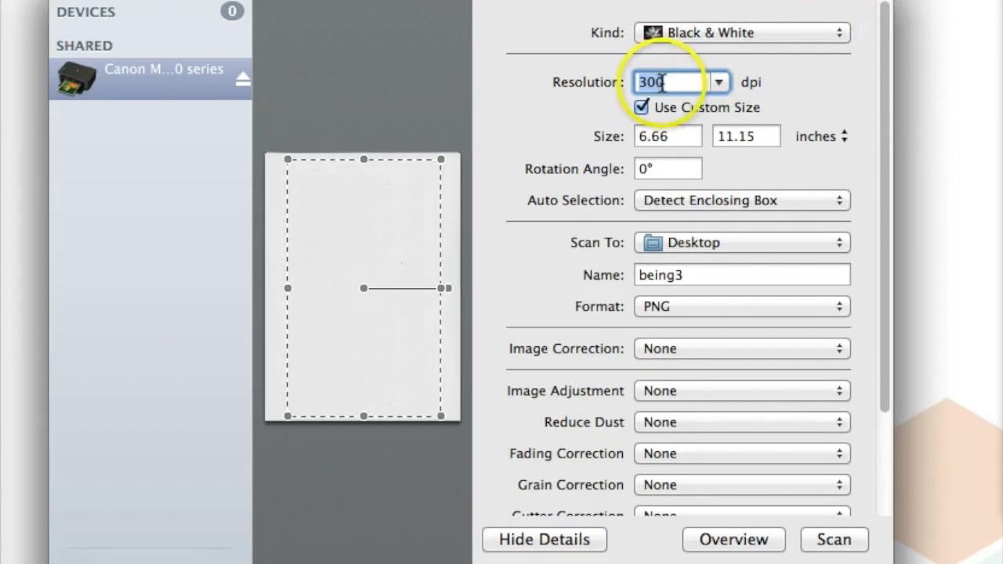
left_click(718, 81)
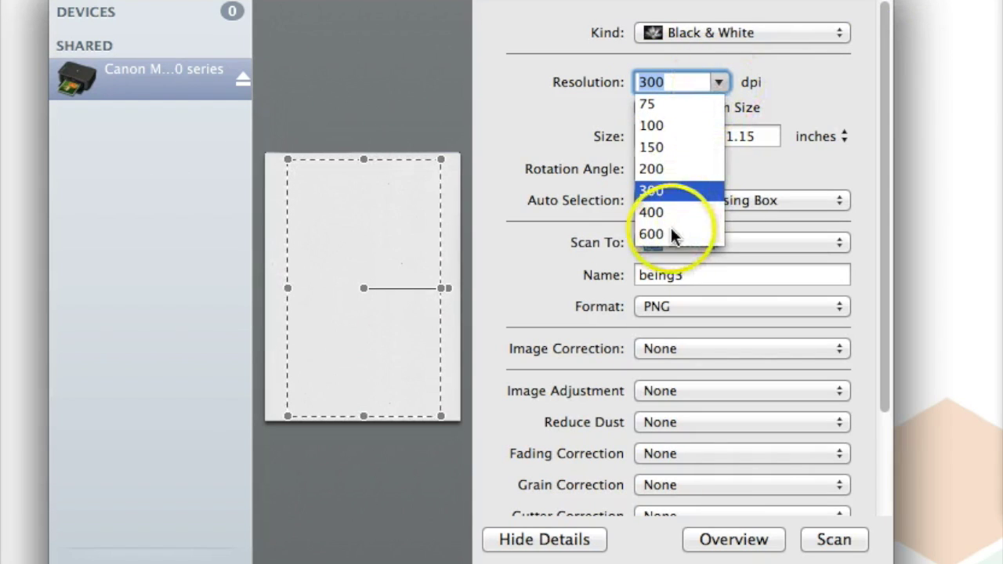
left_click(652, 234)
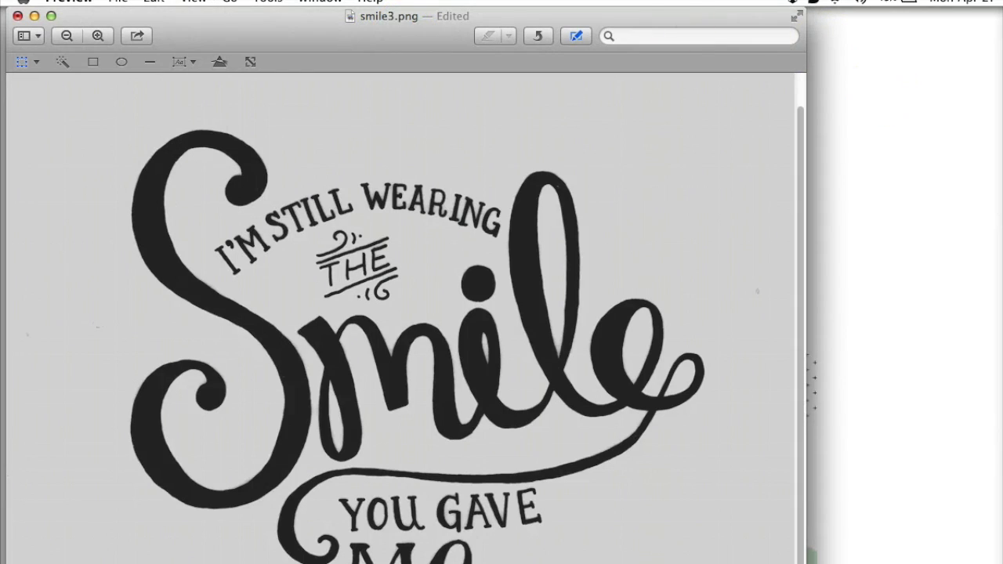
Step: Raise Exposure in Preview's Adjust Color panel until smile3.png's paper turns white
left_click(267, 2)
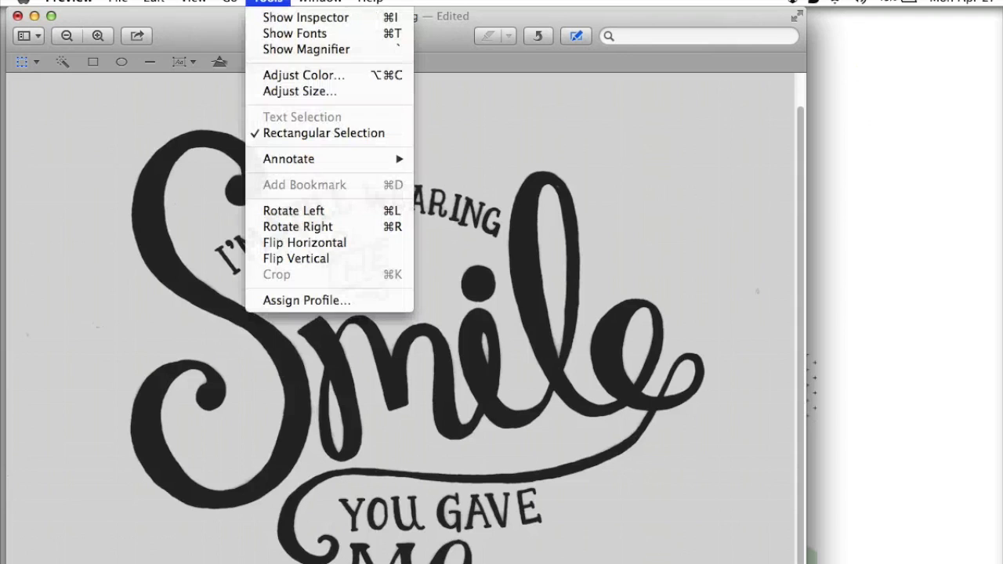
left_click(287, 76)
left_click(436, 311)
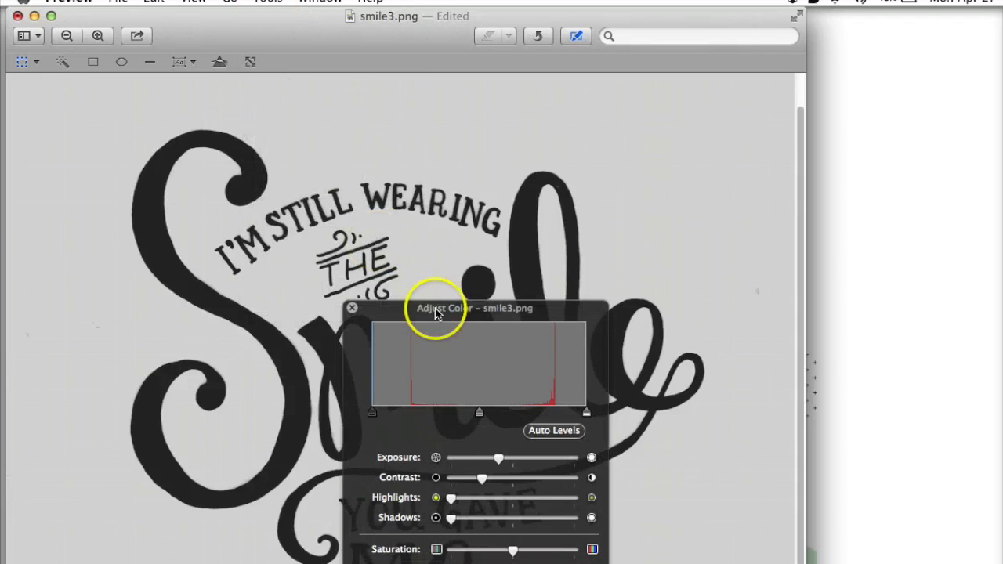
left_click_drag(695, 126, 731, 41)
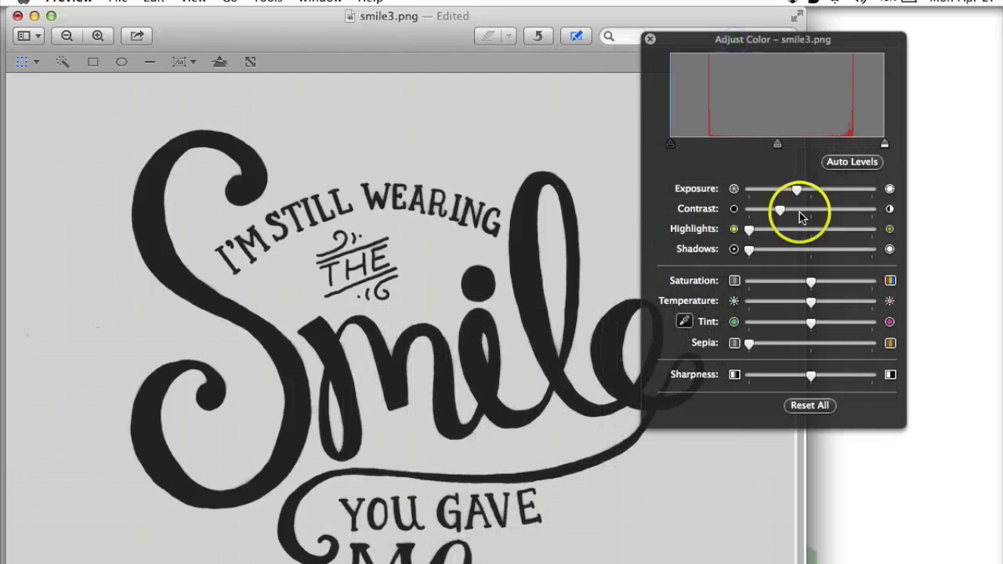
mouse_move(796, 195)
left_mouse_down()
mouse_move(812, 192)
mouse_move(802, 211)
left_mouse_up()
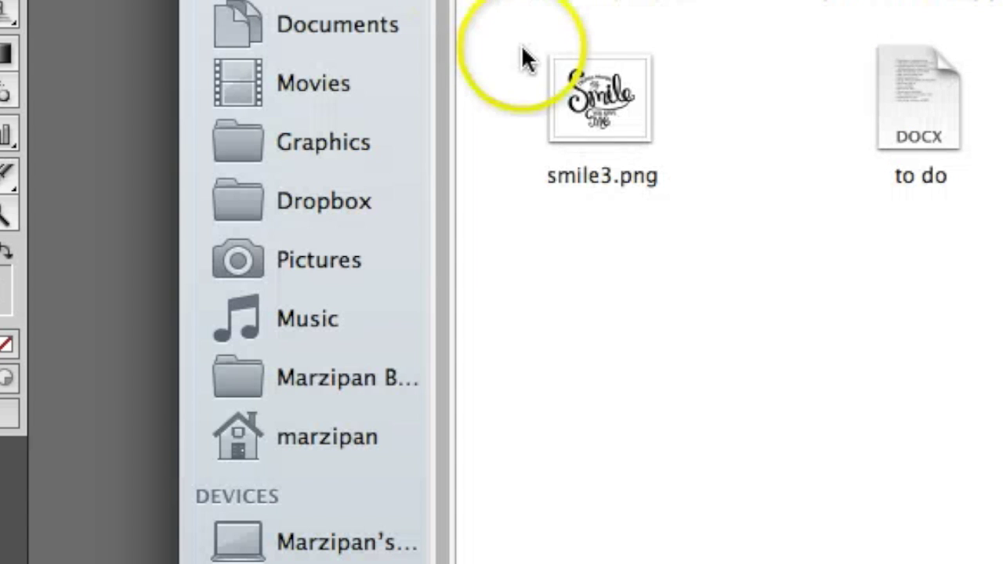
Step: Open smile3.png from the Open dialog into Illustrator
left_click(569, 71)
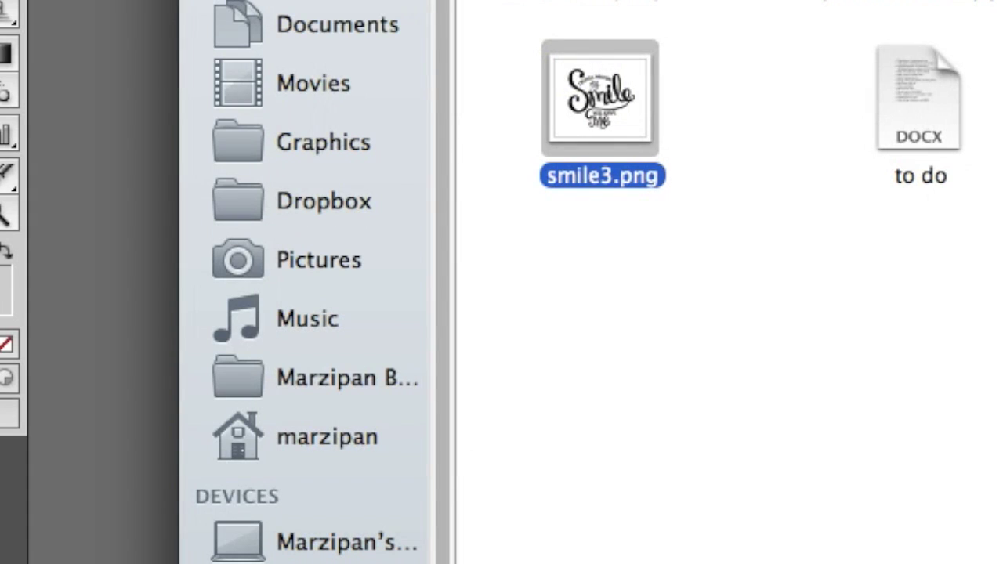
key("Return")
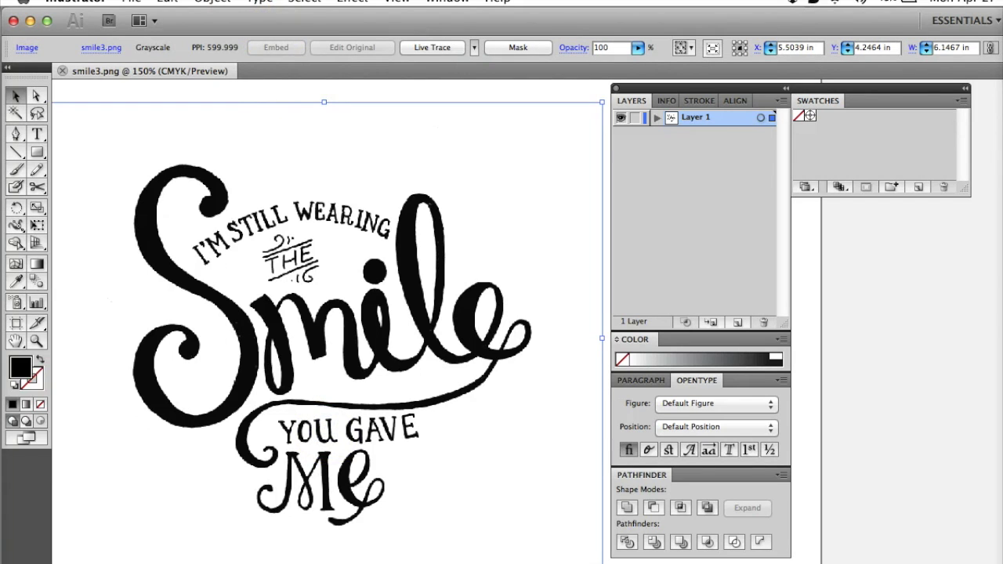
Step: Live-trace smile3.png in Black and White with 2 px blur and Ignore White enabled
left_click(212, 2)
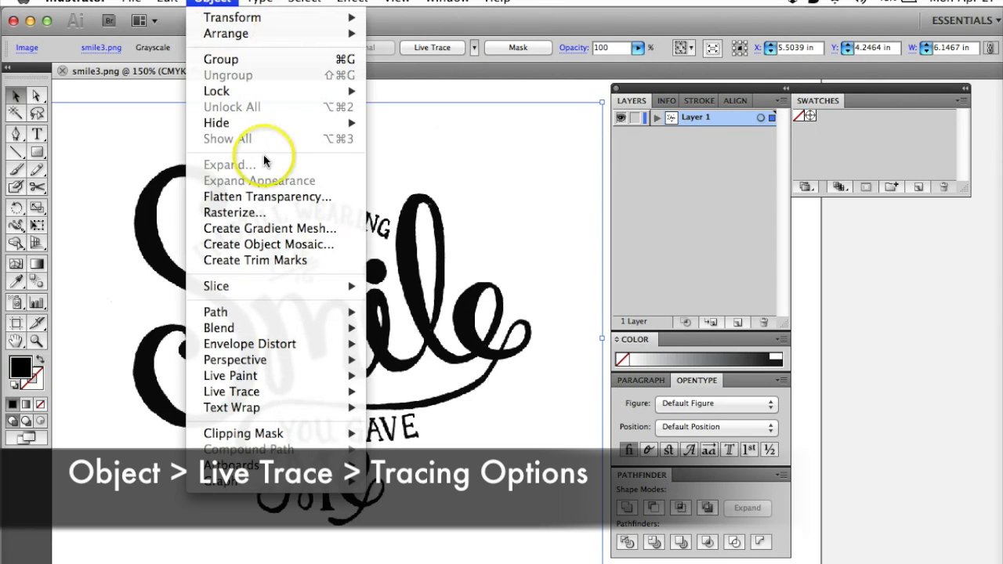
mouse_move(241, 396)
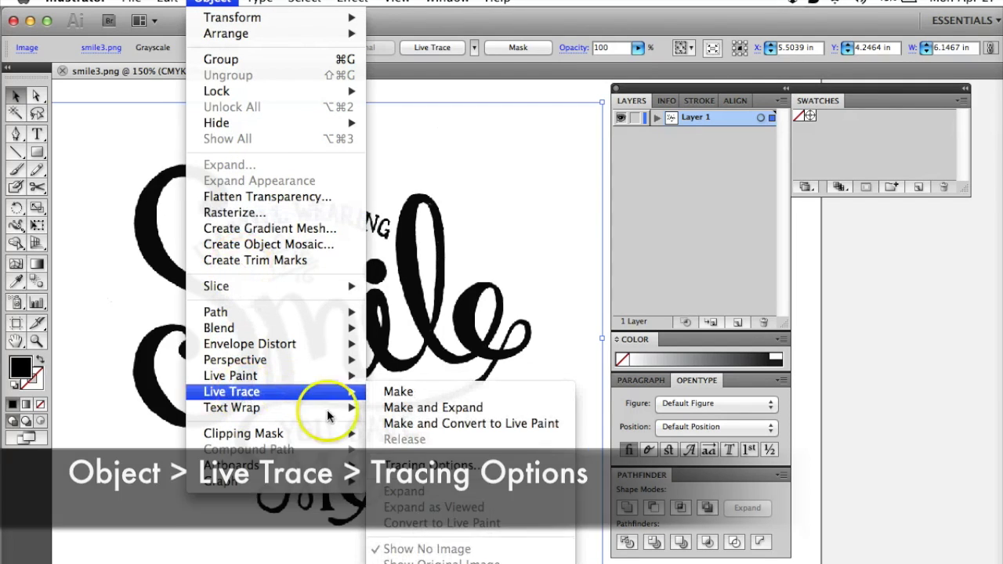
left_click(411, 467)
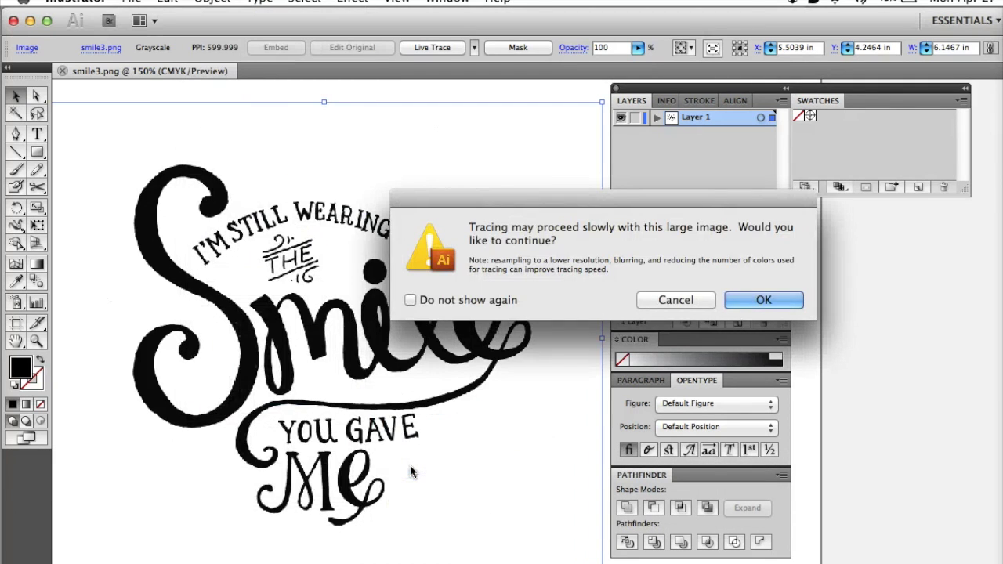
left_click(757, 299)
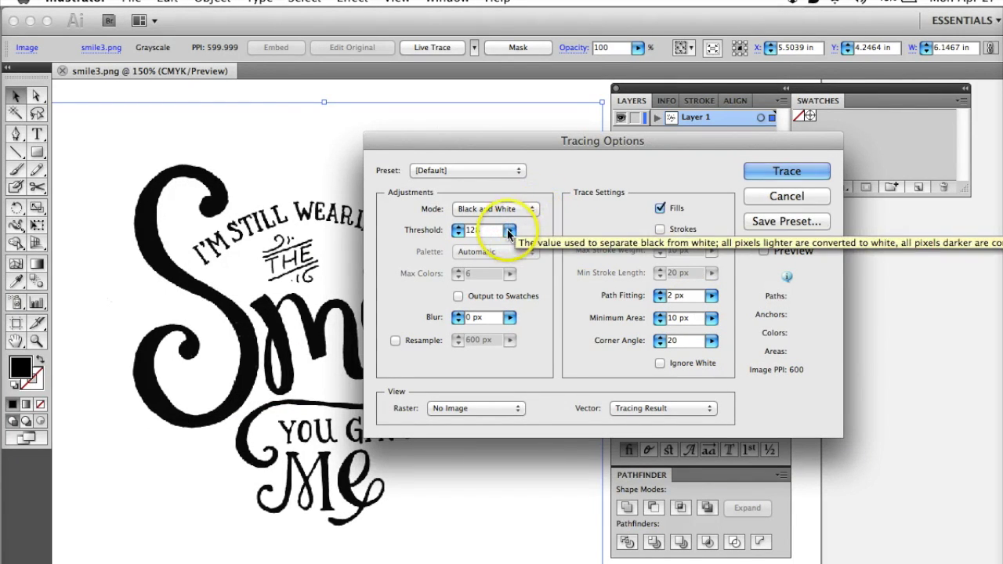
left_click(470, 316)
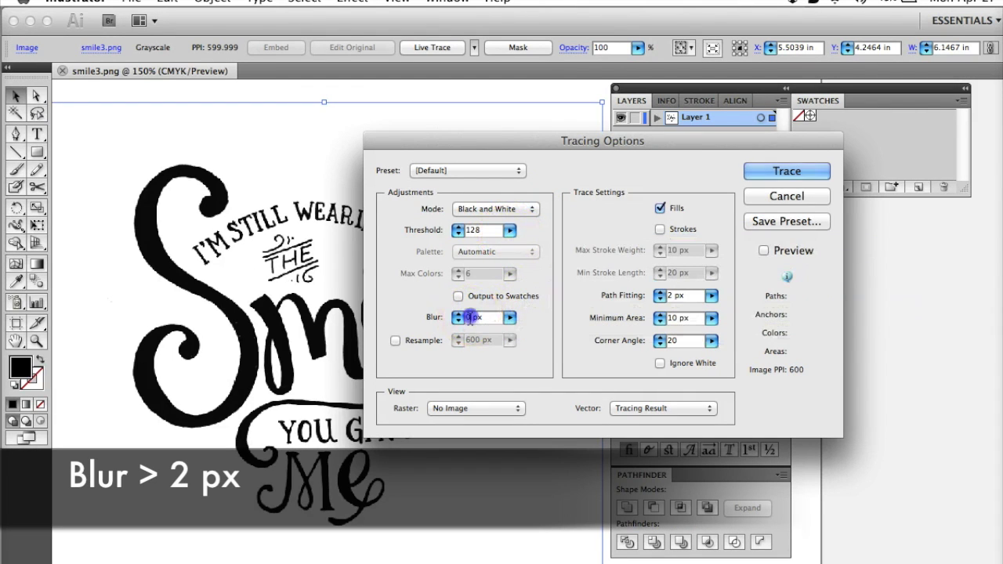
type("2")
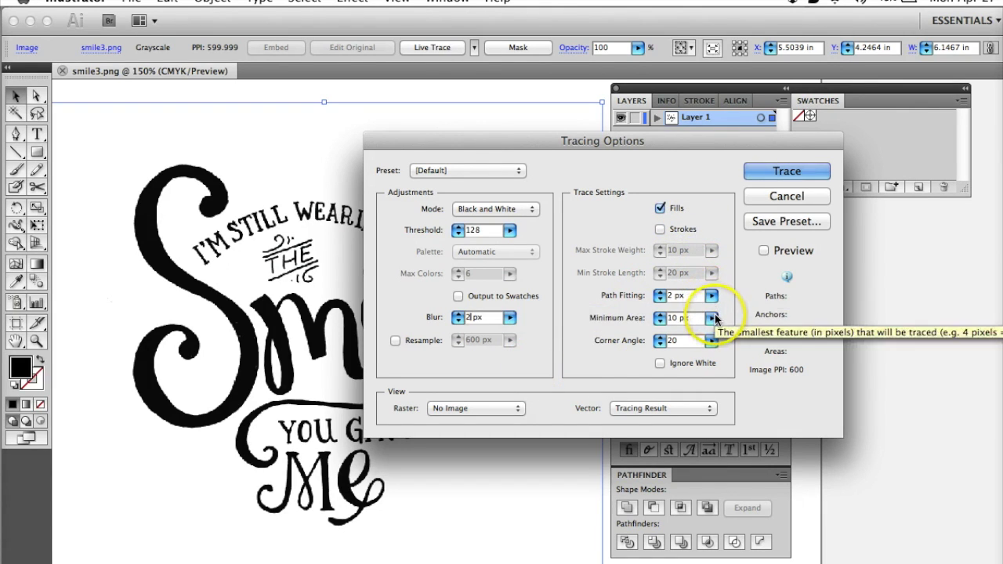
left_click(659, 363)
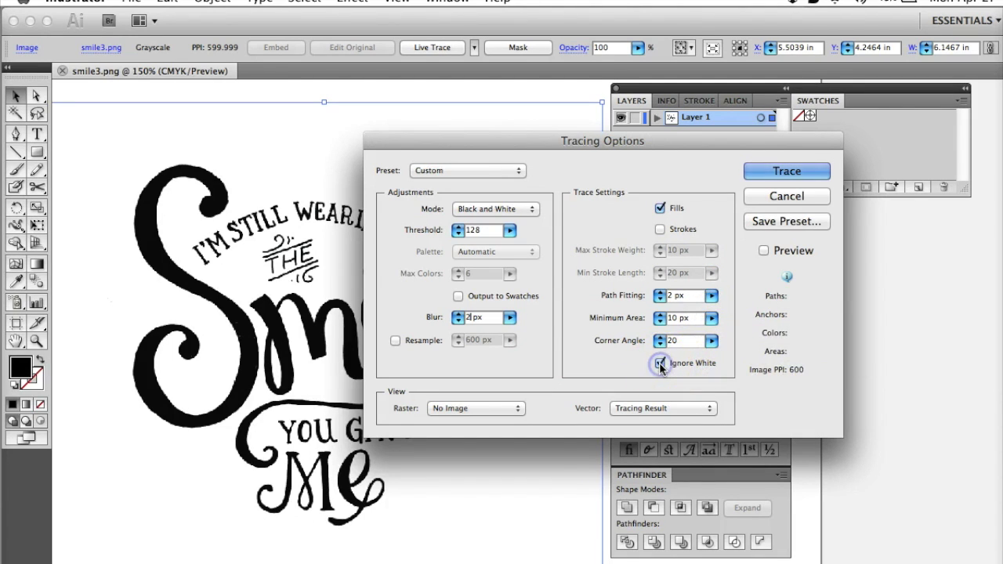
left_click(764, 251)
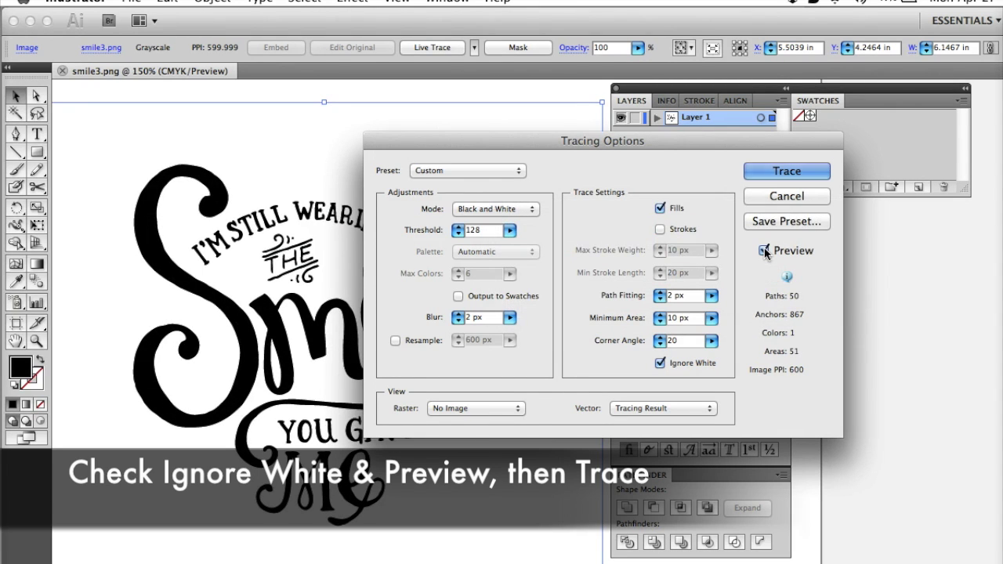
left_click(778, 170)
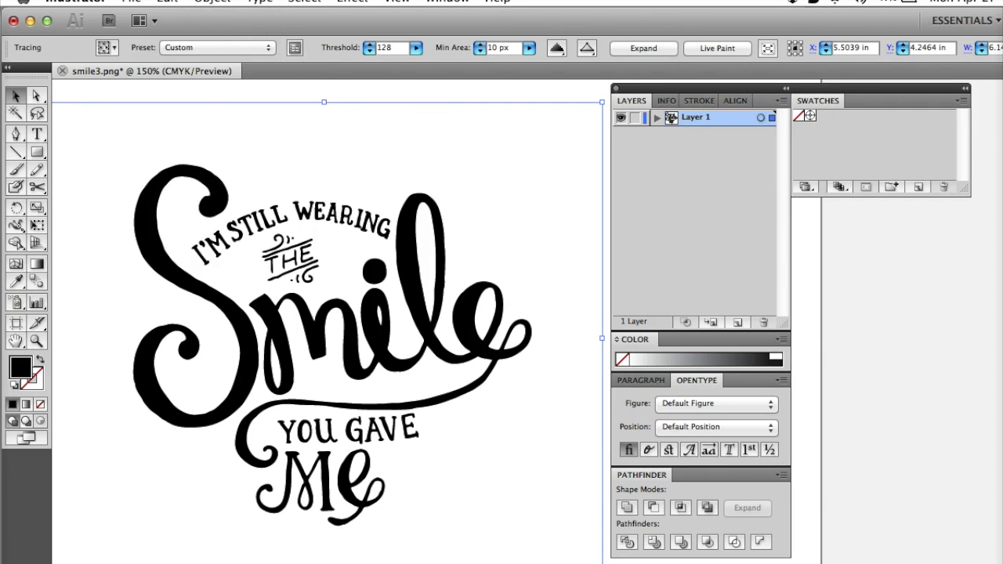
Step: Expand the live trace into editable vector paths
left_click(212, 1)
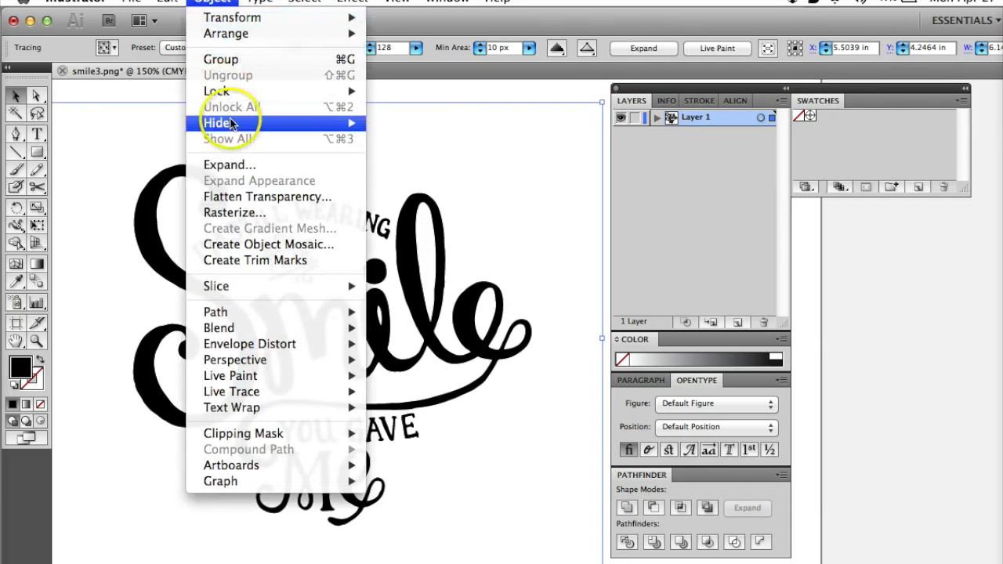
left_click(229, 165)
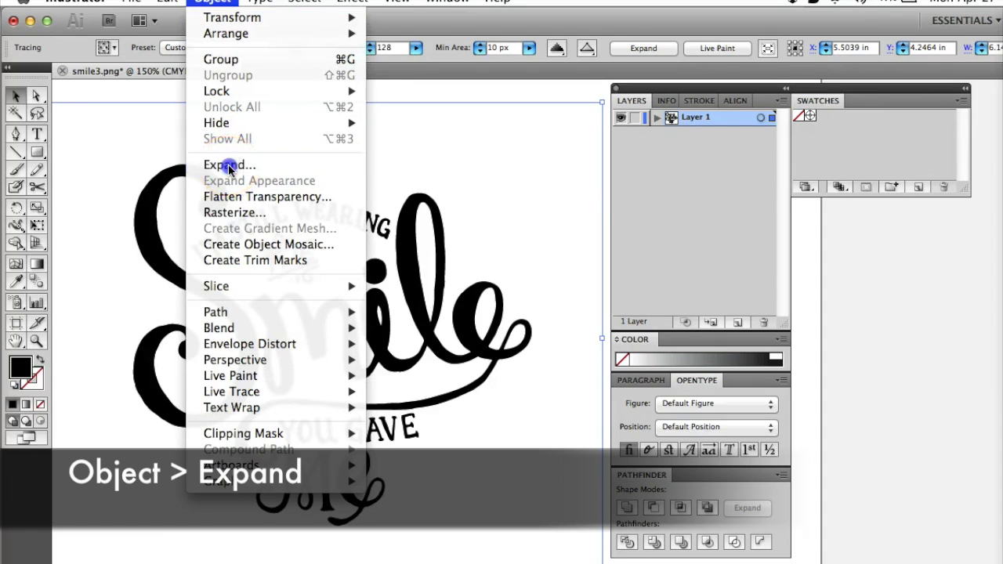
left_click(678, 216)
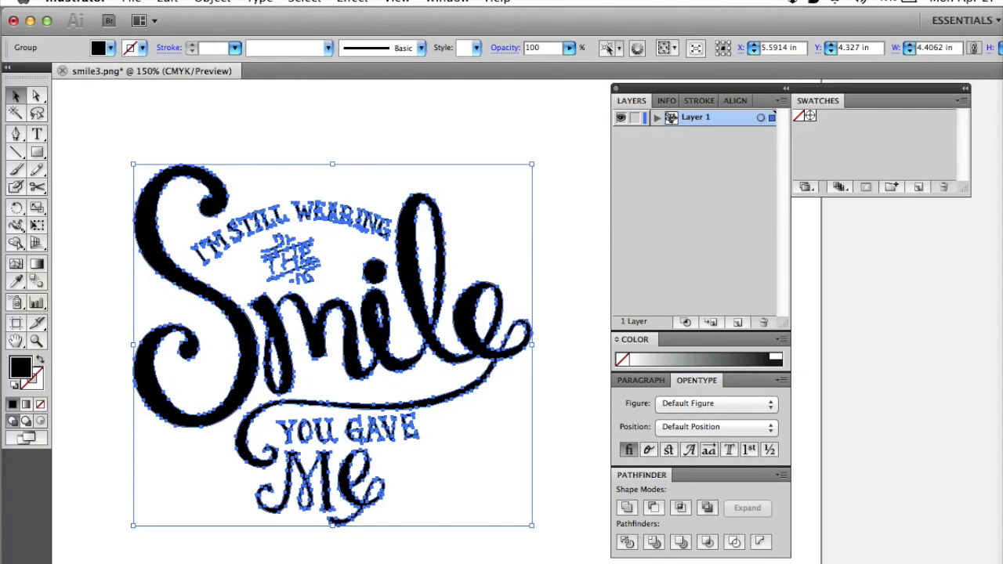
Step: Ungroup the expanded lettering twice, reselecting the artwork in between
left_click(212, 2)
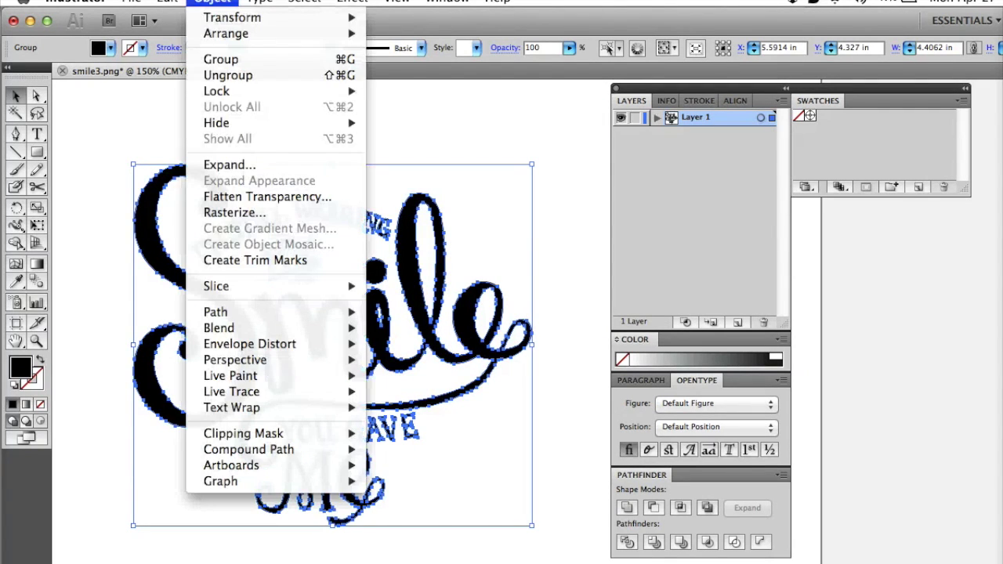
left_click(217, 75)
left_click(249, 120)
left_click(219, 189)
left_click(213, 1)
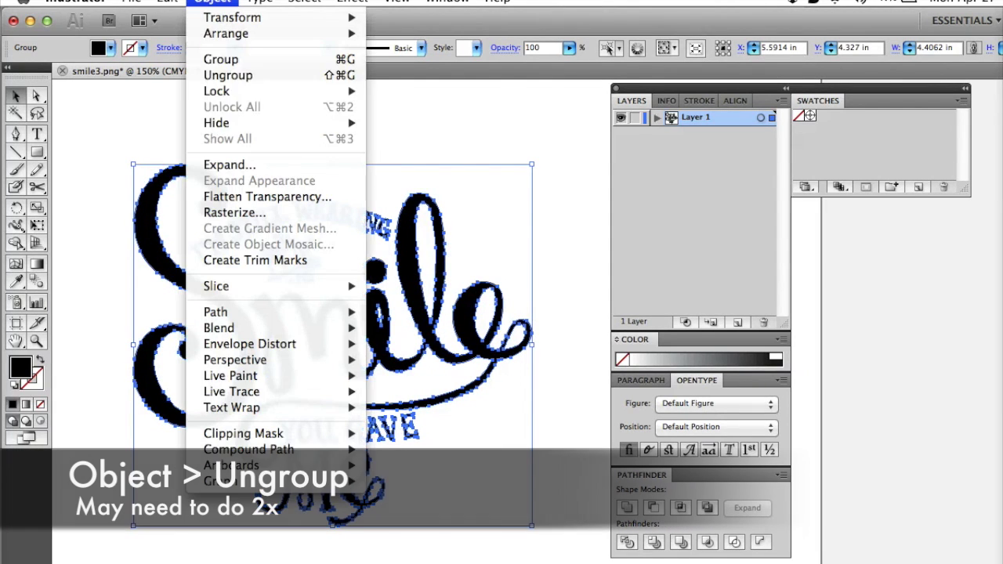
left_click(223, 75)
Step: Select the big S and delete two excess anchors from its curve
left_click(221, 130)
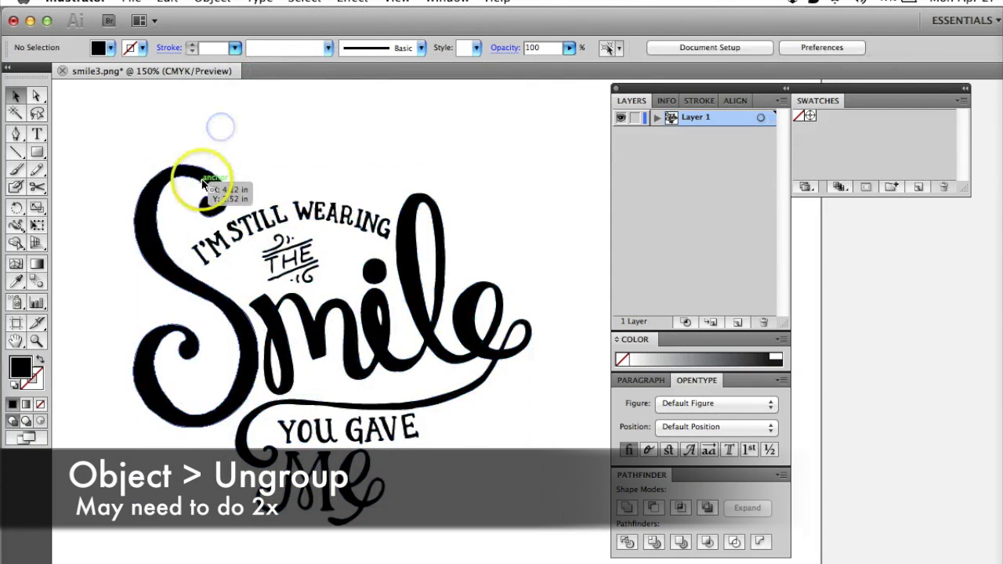
left_click(202, 179)
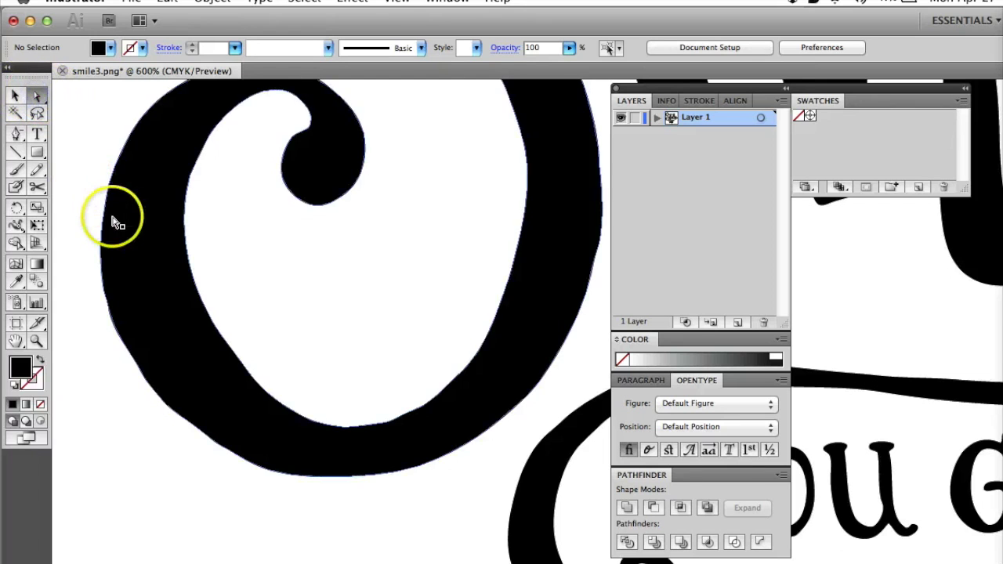
left_click(17, 134)
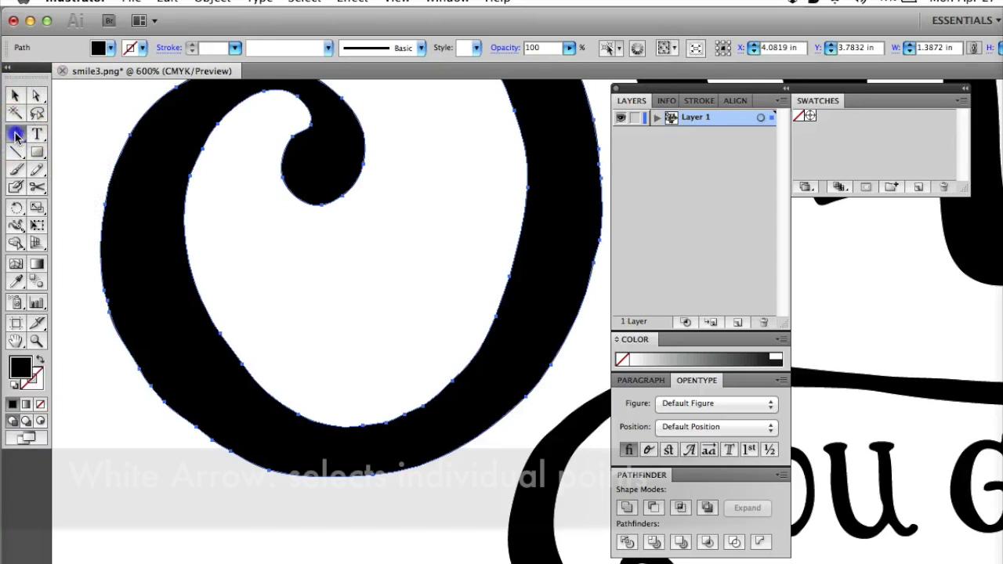
left_click(108, 305)
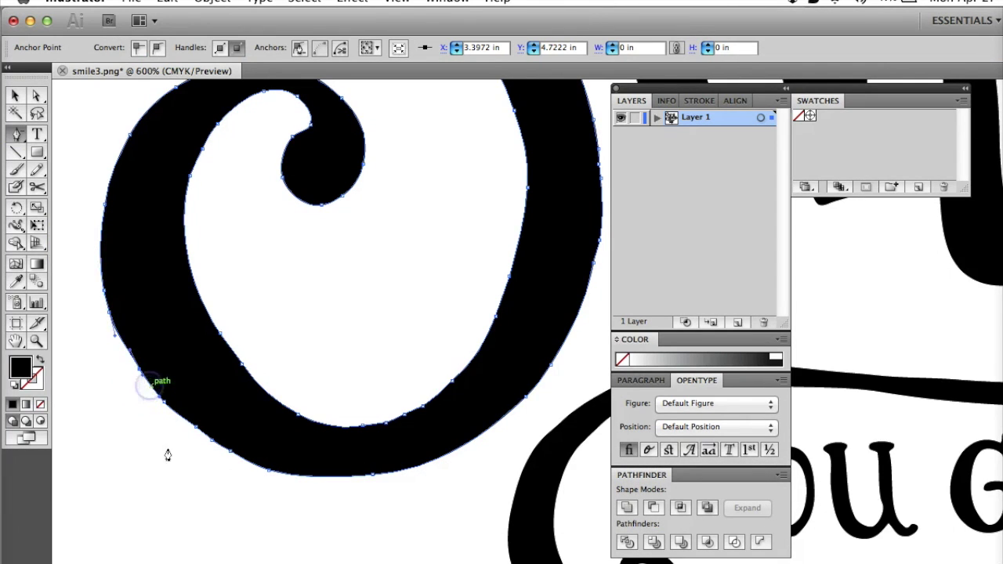
left_click(170, 475)
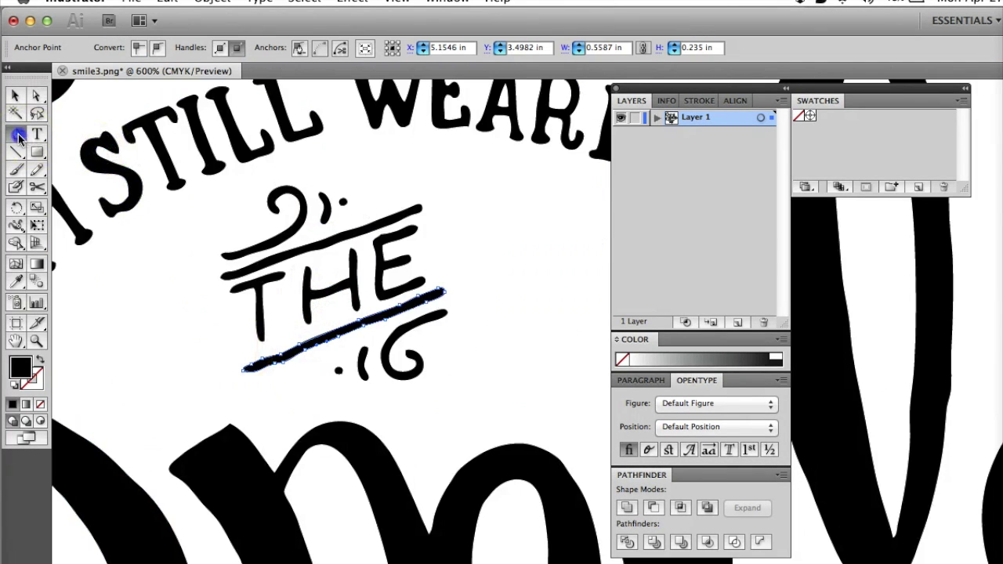
Step: Reshape the underline beneath THE and delete four surplus anchors from it
left_click_drag(265, 332, 282, 360)
left_click(340, 352)
left_click(291, 359)
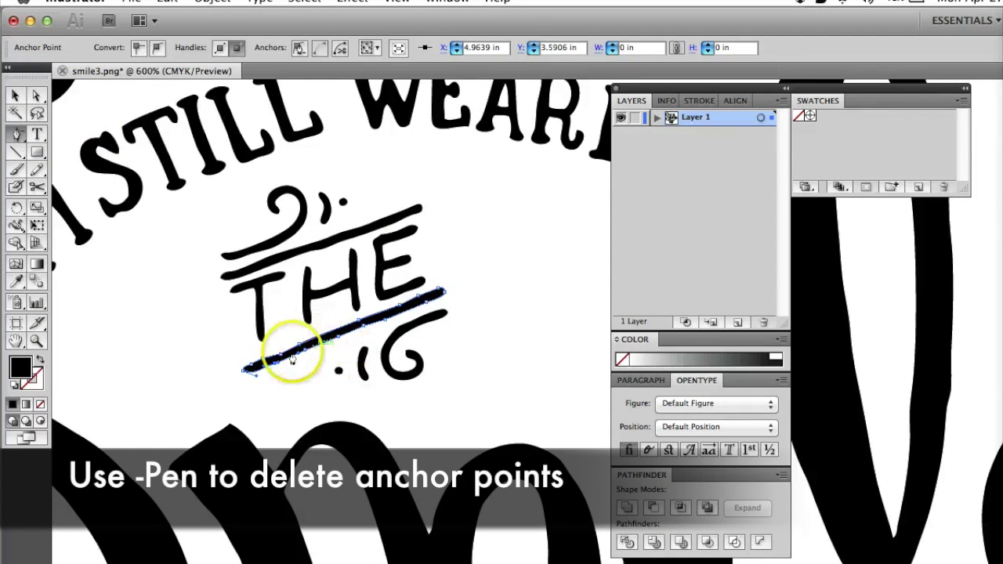
left_click(272, 353)
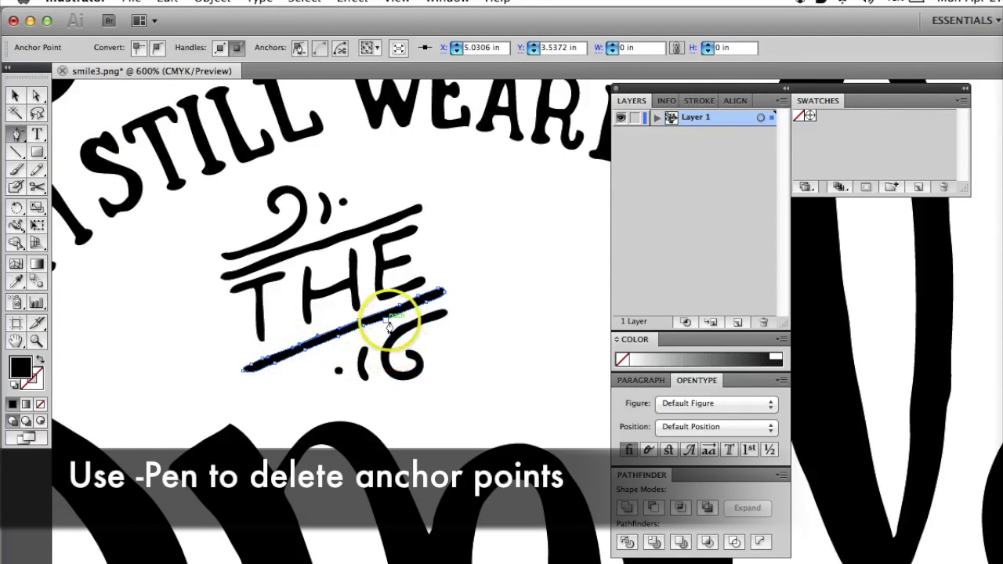
left_click(248, 368)
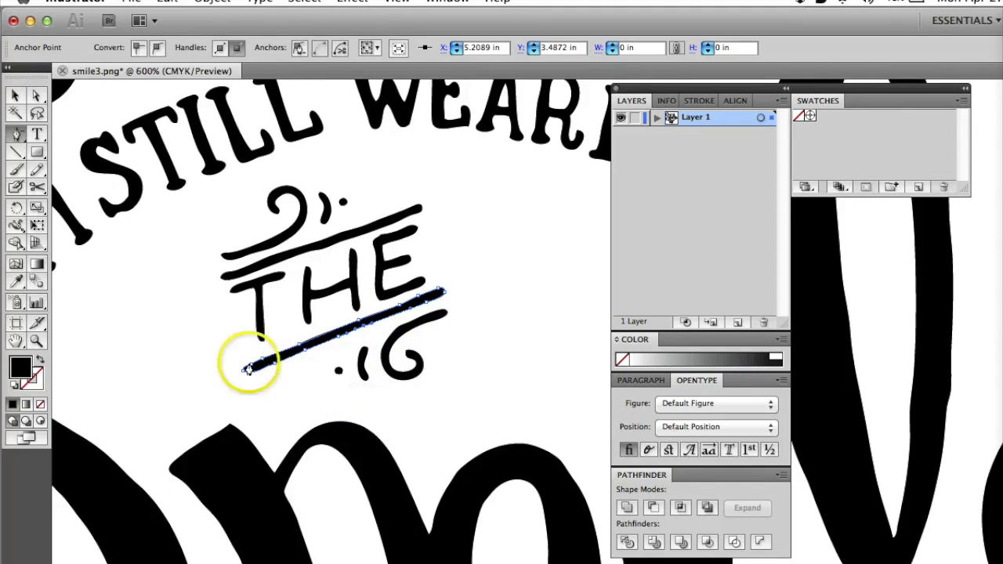
left_click(15, 97)
left_click(115, 290)
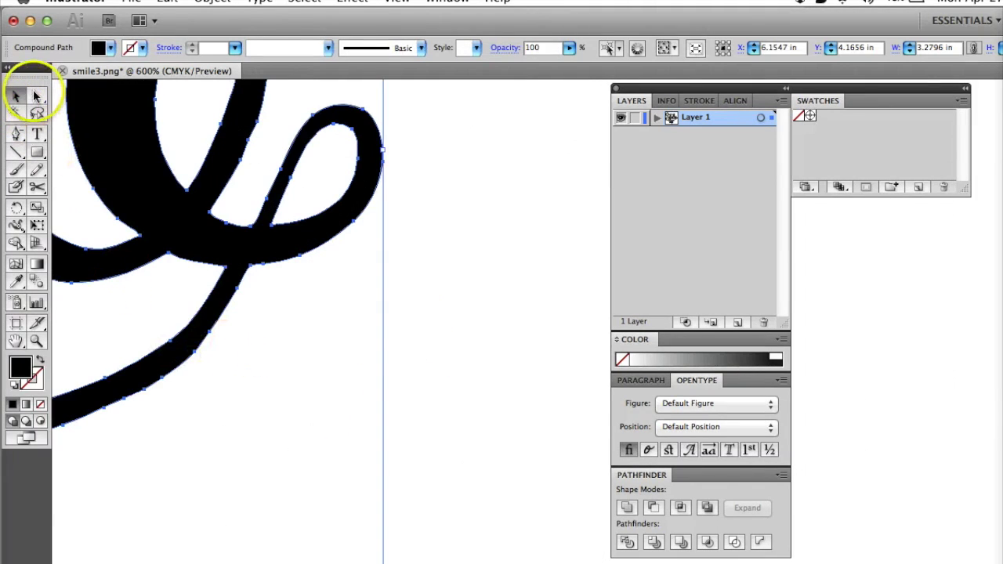
Step: Adjust an anchor on the swash loop with the Direct Selection tool
left_click(36, 95)
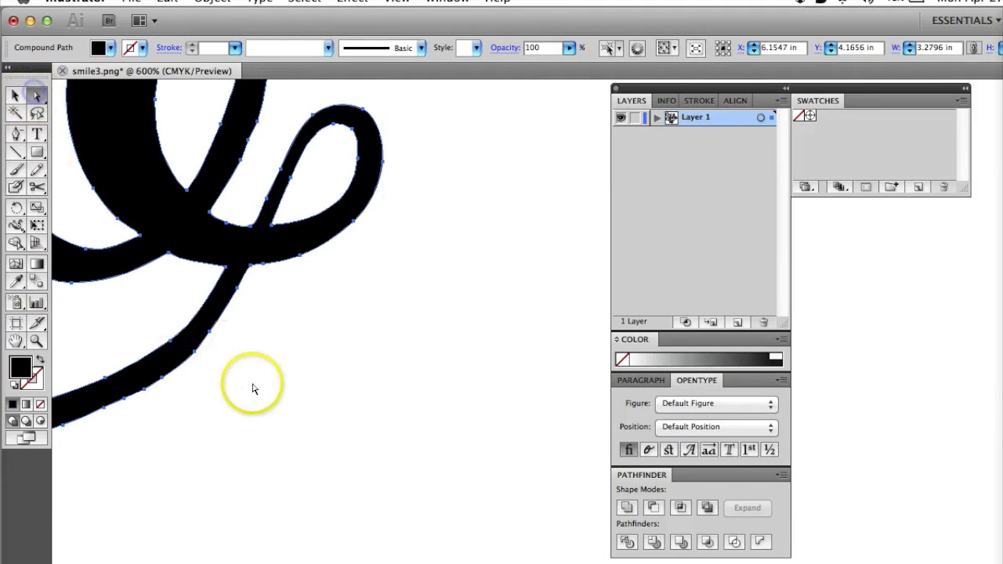
left_click(209, 335)
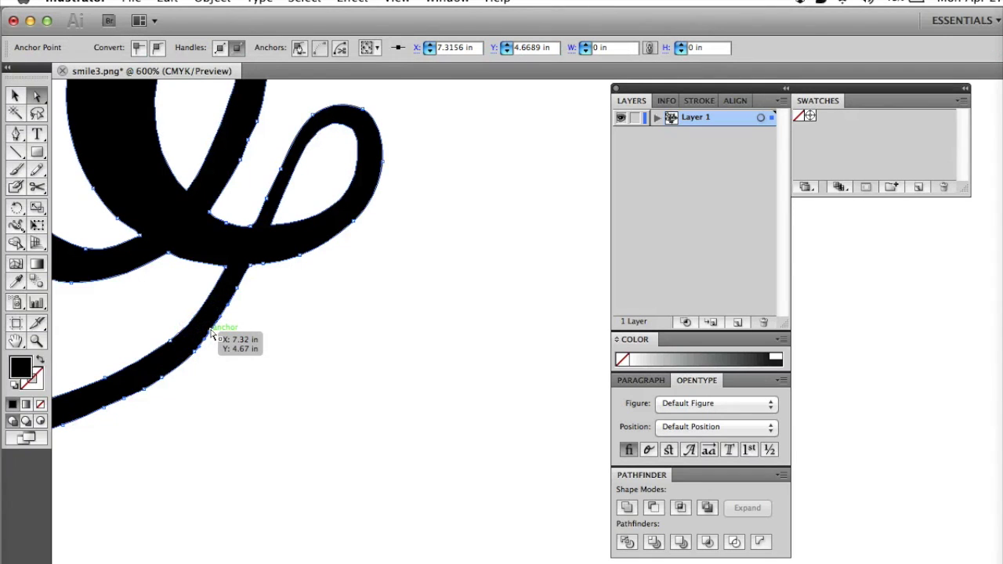
left_click(247, 342)
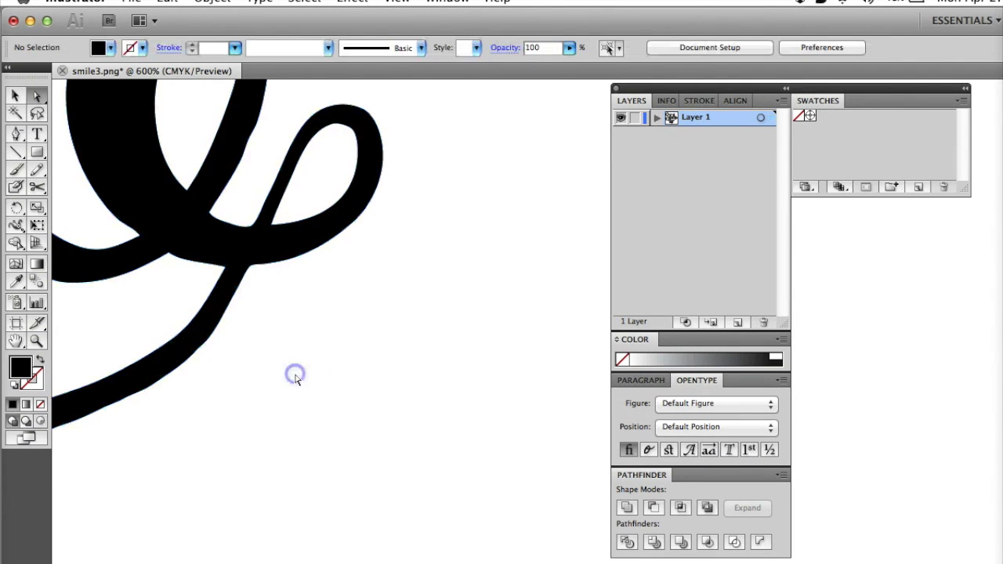
scroll(294, 376, "down", 1)
scroll(295, 376, "left", 1)
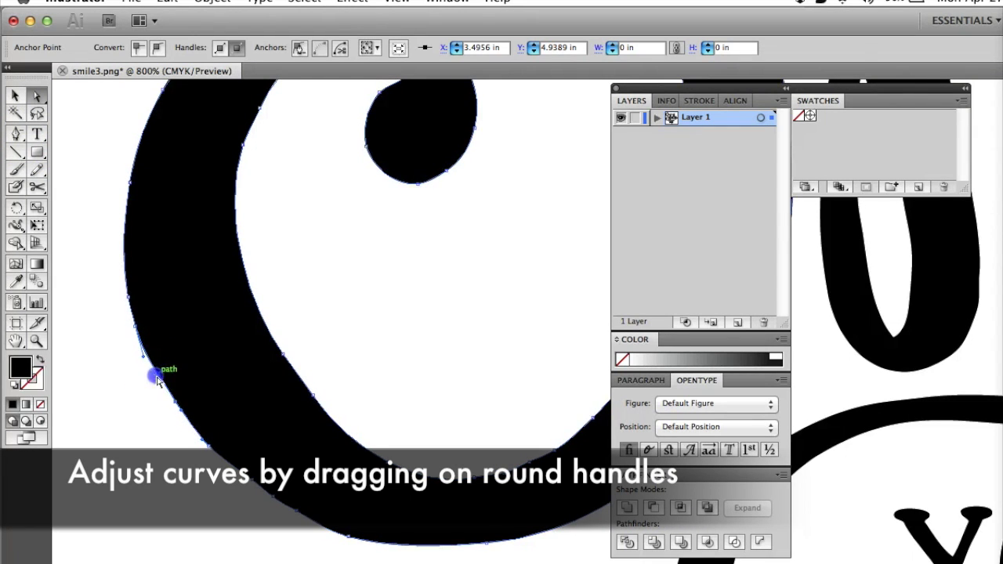
left_click(167, 416)
Step: Smooth the big S's lower-left curve, then zoom out to fit the whole quote
left_click(190, 426)
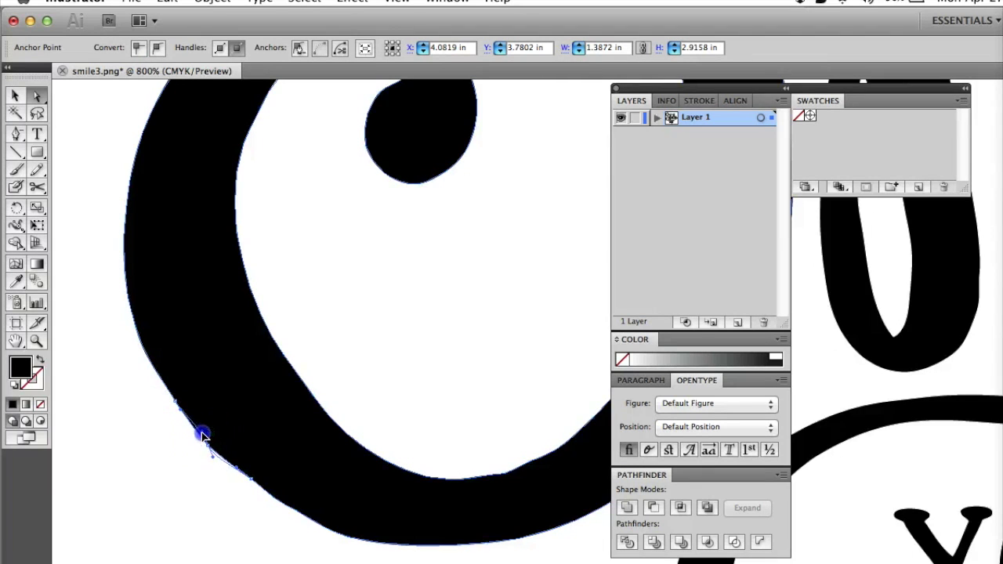
key("v")
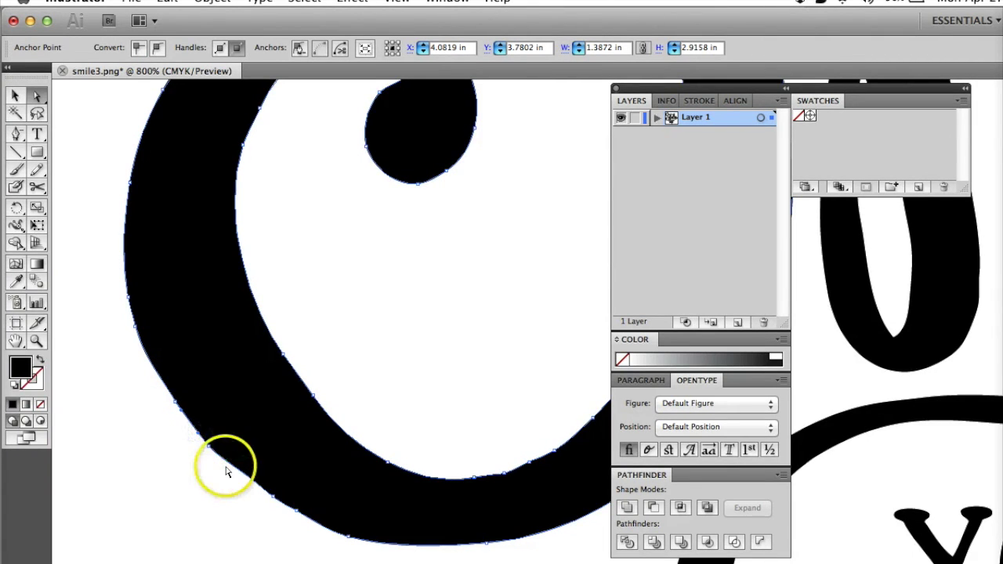
key("super+shift+a")
key("super+0")
left_click(243, 270)
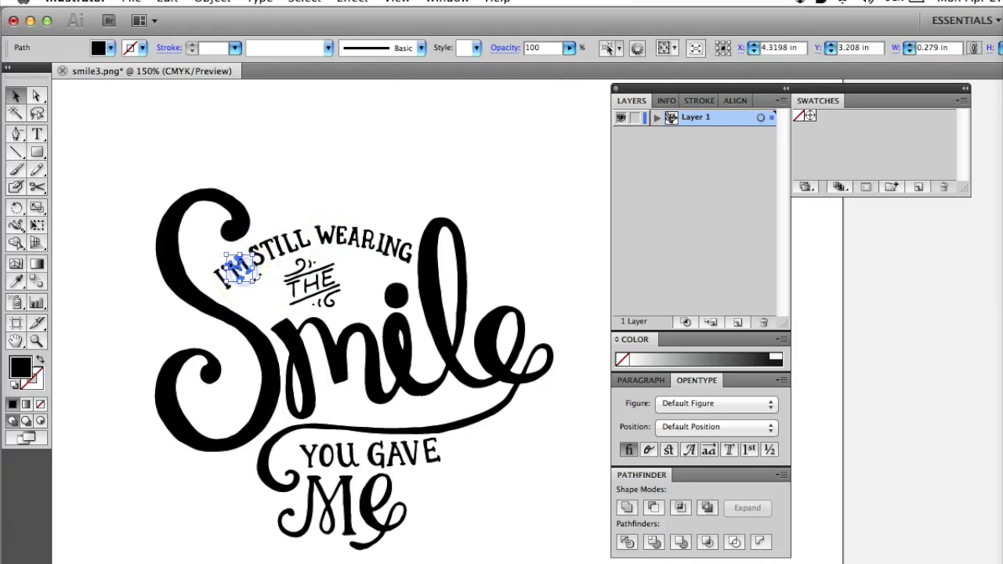
Step: Shrink the apostrophe in I'M to about 0.17 by 0.2 in
left_click(257, 303)
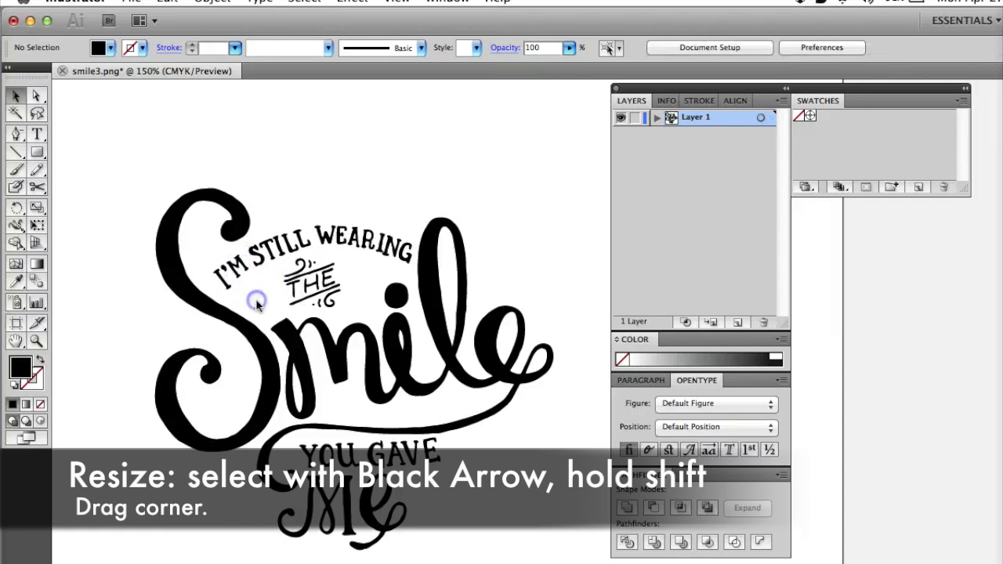
left_click(229, 292)
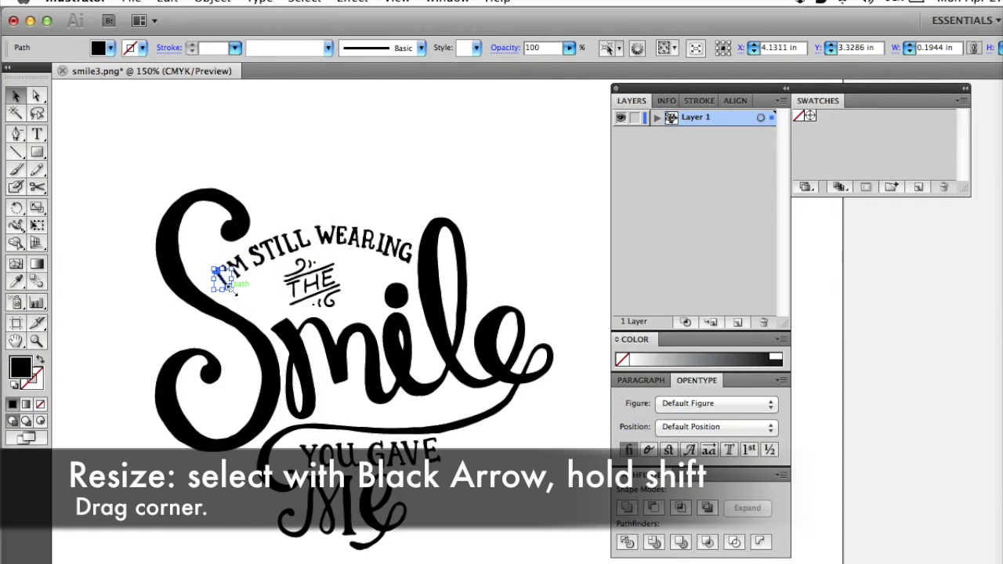
left_click_drag(229, 288, 220, 278)
left_click(259, 299)
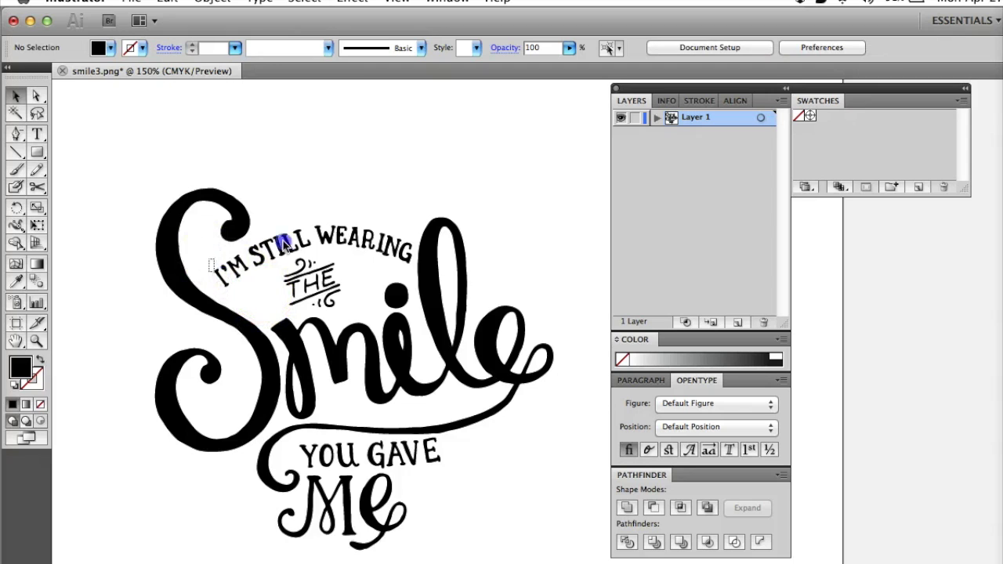
Step: Select the I'M STILL WEARING lettering without the S and nudge it slightly left
left_click_drag(403, 240, 405, 243)
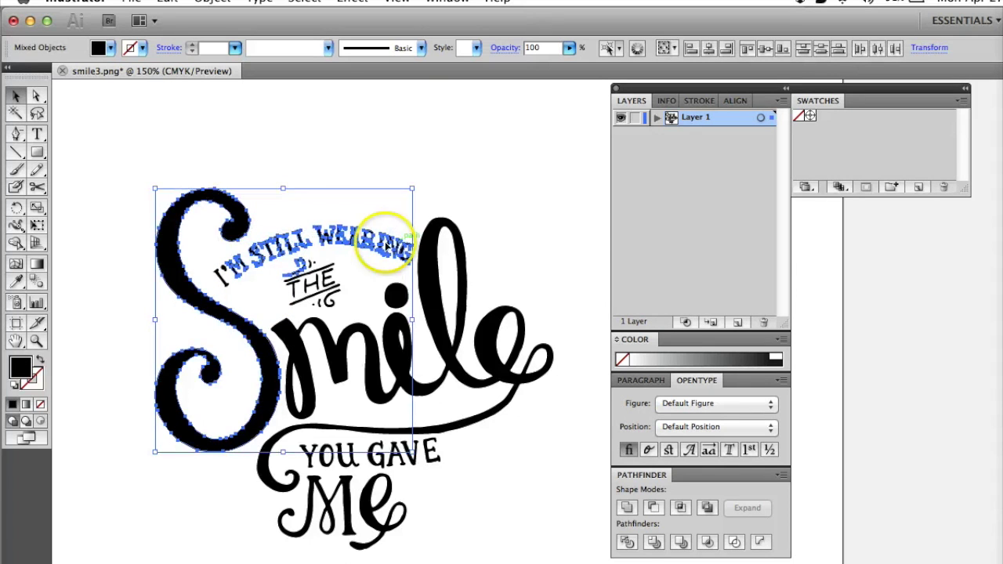
left_click(225, 321, "shift")
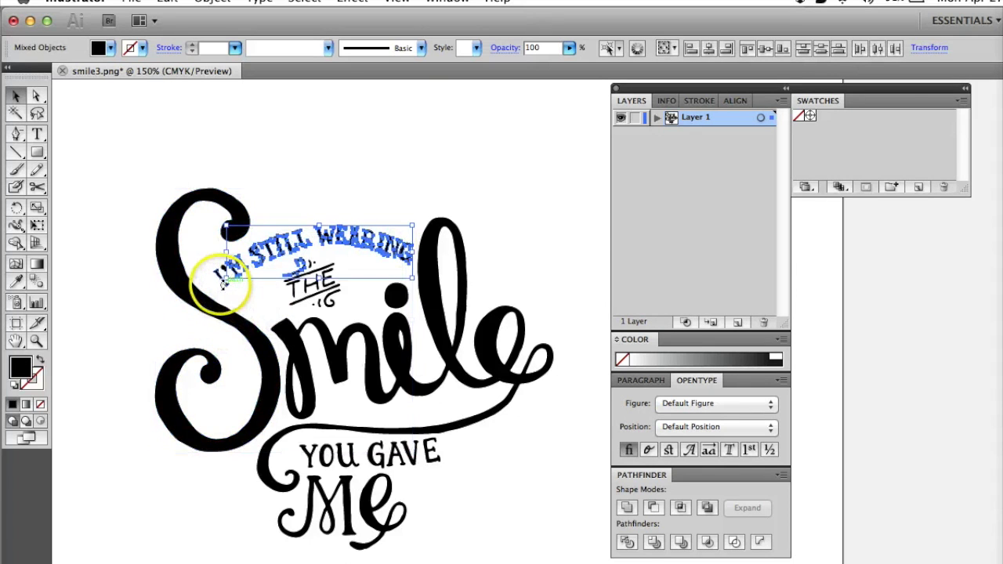
left_click(225, 285, "shift")
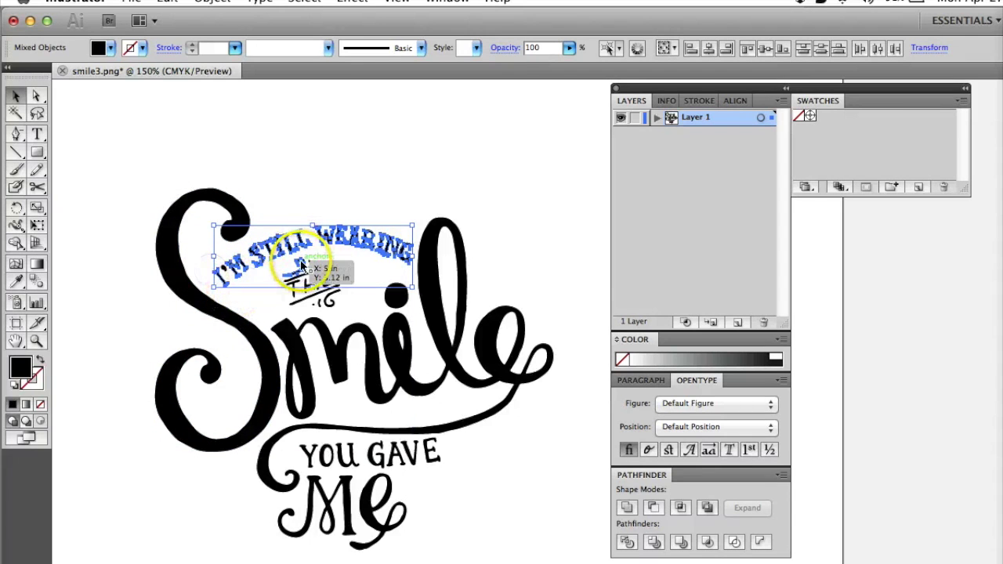
left_click_drag(476, 155, 494, 121)
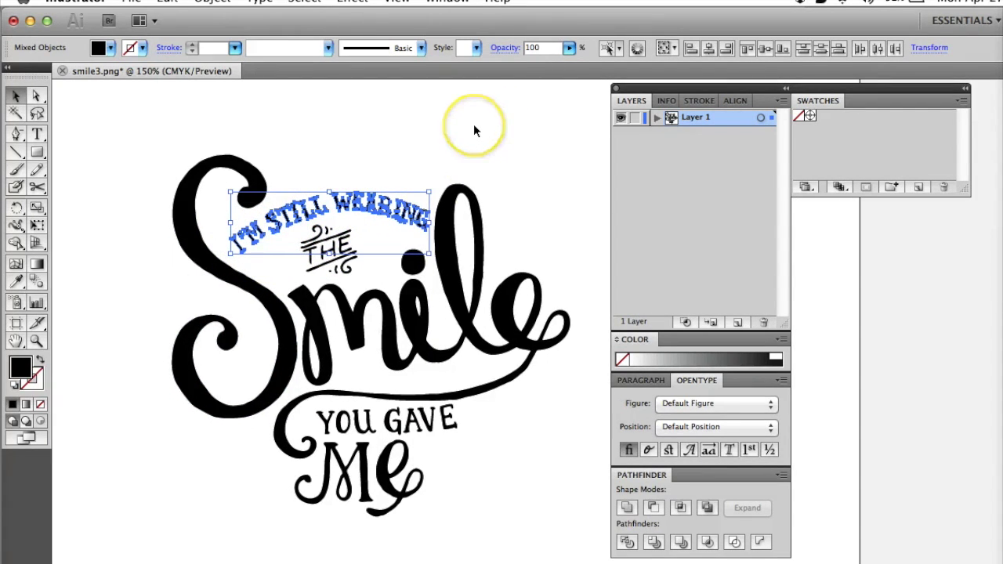
key("Left")
key("Left")
key("Left")
key("Left")
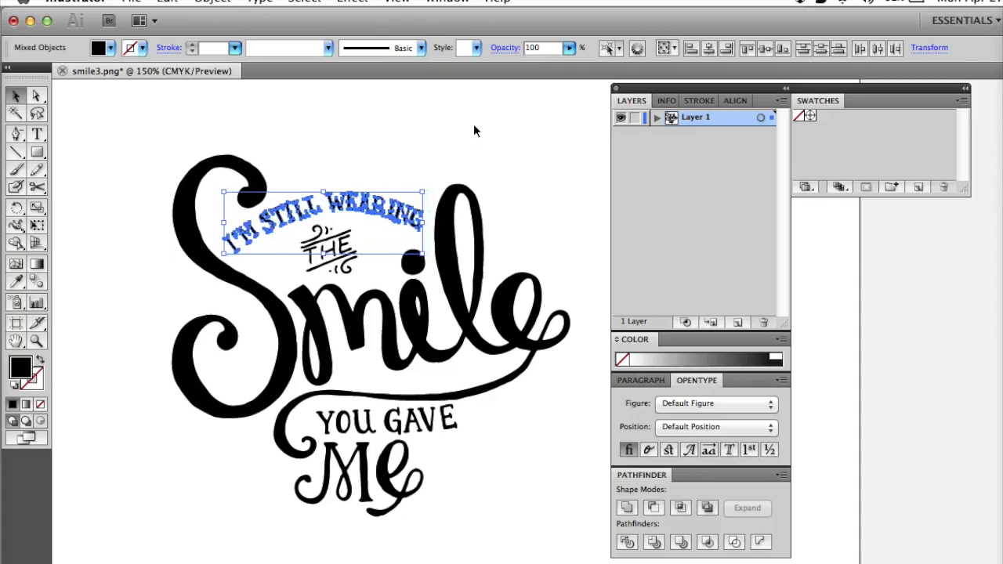
left_click(335, 122)
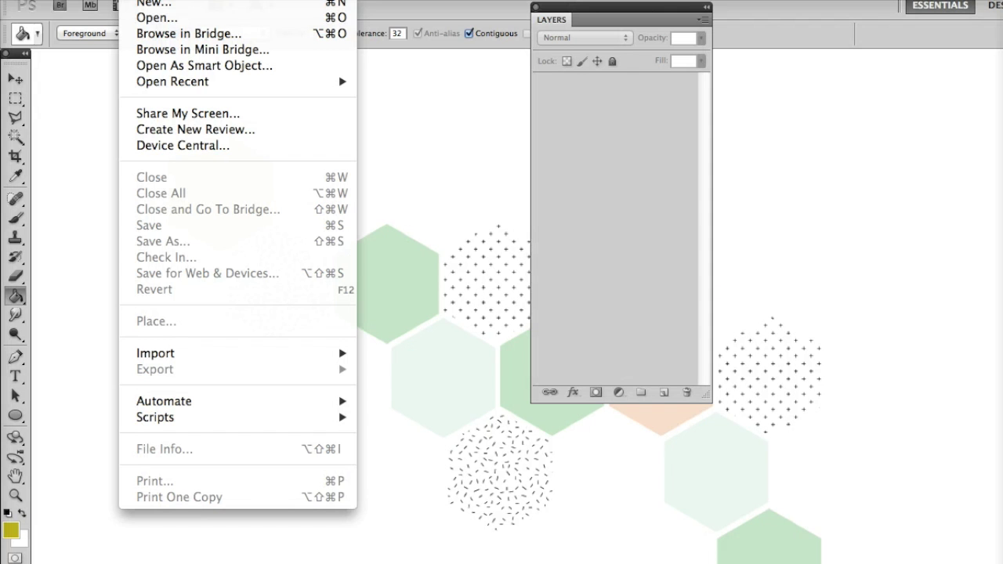
Step: Load the smile3.png lettering file into Photoshop as a new document
left_click(153, 17)
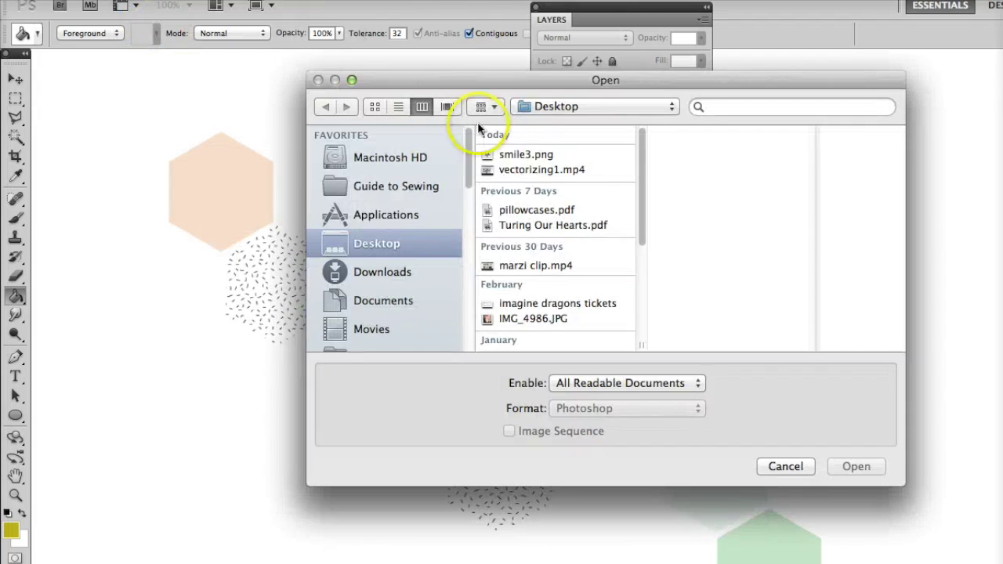
left_click(541, 154)
left_click(858, 466)
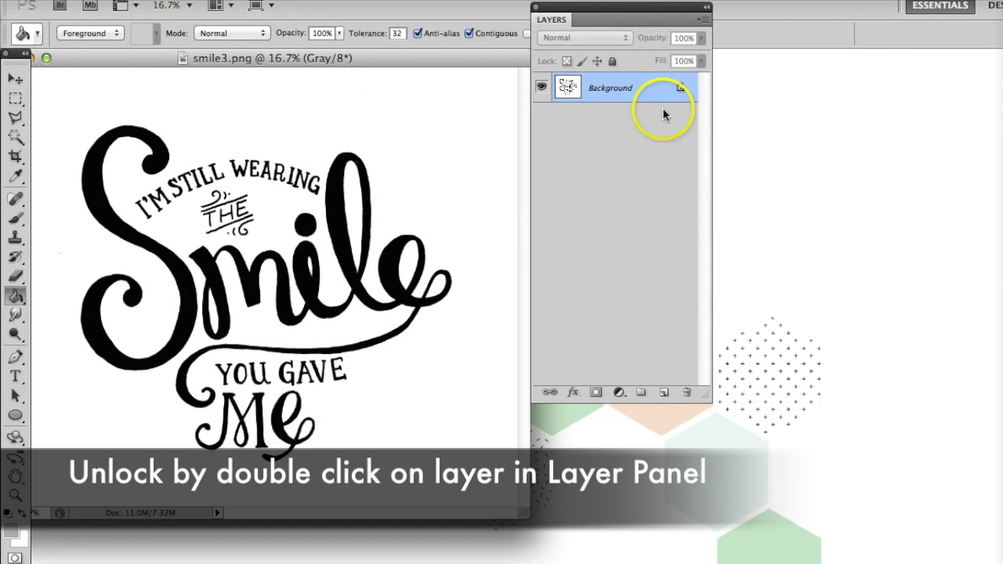
Step: Convert the Background to Layer 0 and set This Layer's white slider to 244
double_click(670, 92)
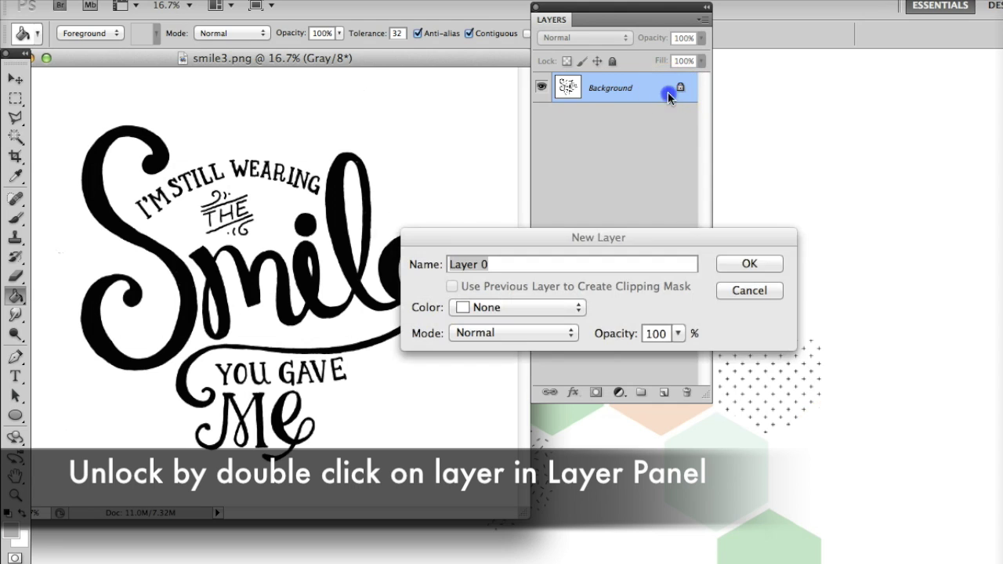
left_click(745, 266)
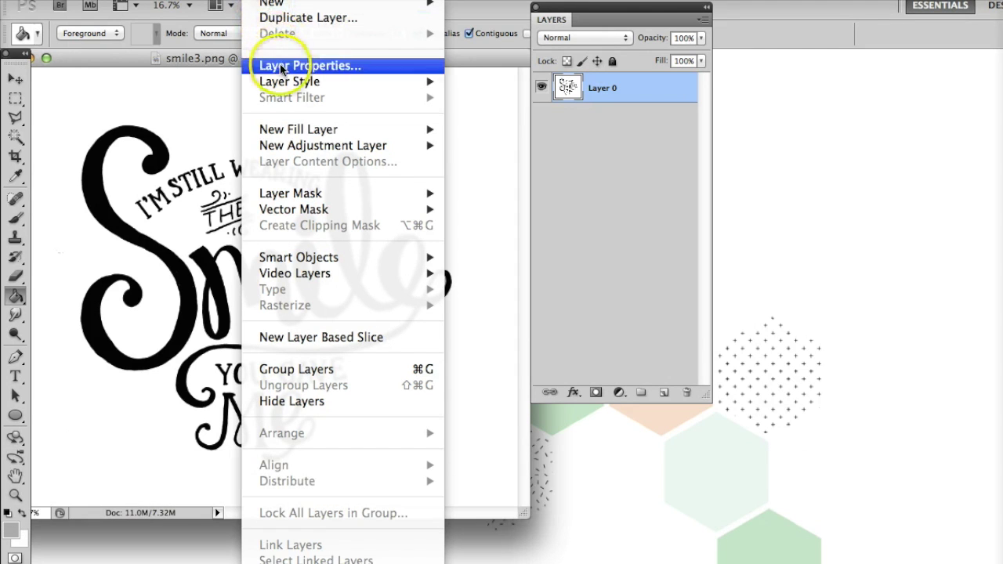
mouse_move(413, 83)
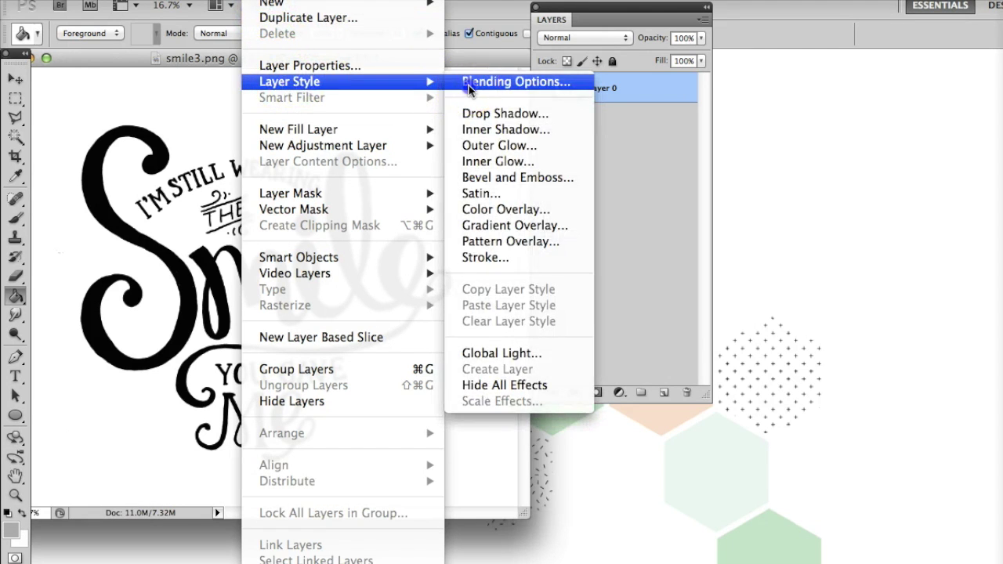
left_click(467, 84)
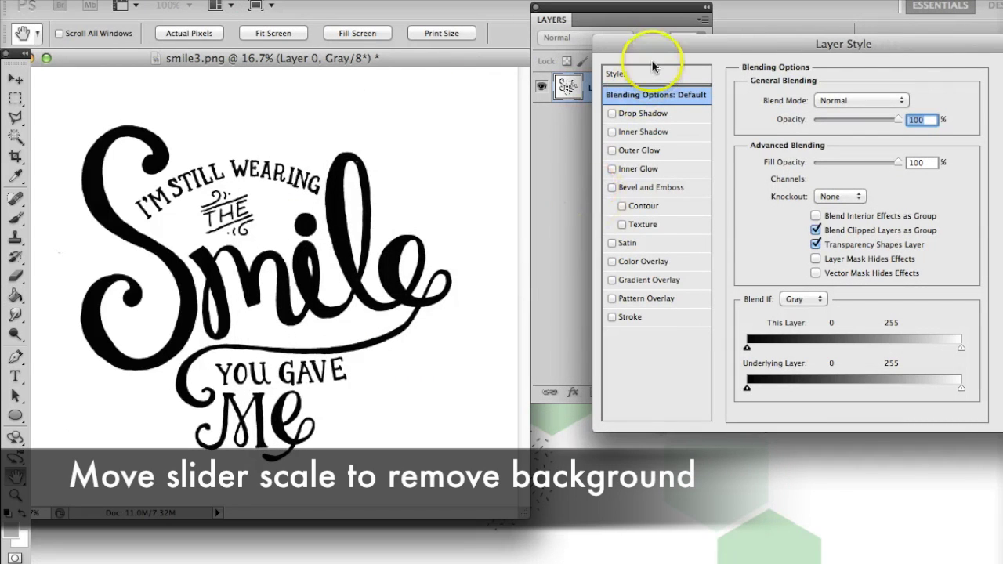
left_click_drag(635, 42, 431, 98)
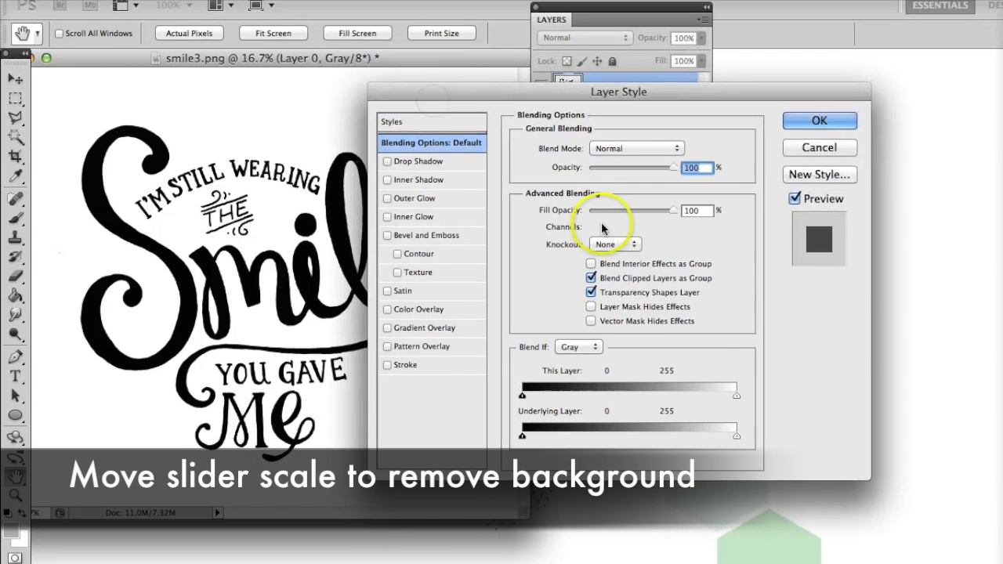
left_click_drag(738, 396, 727, 398)
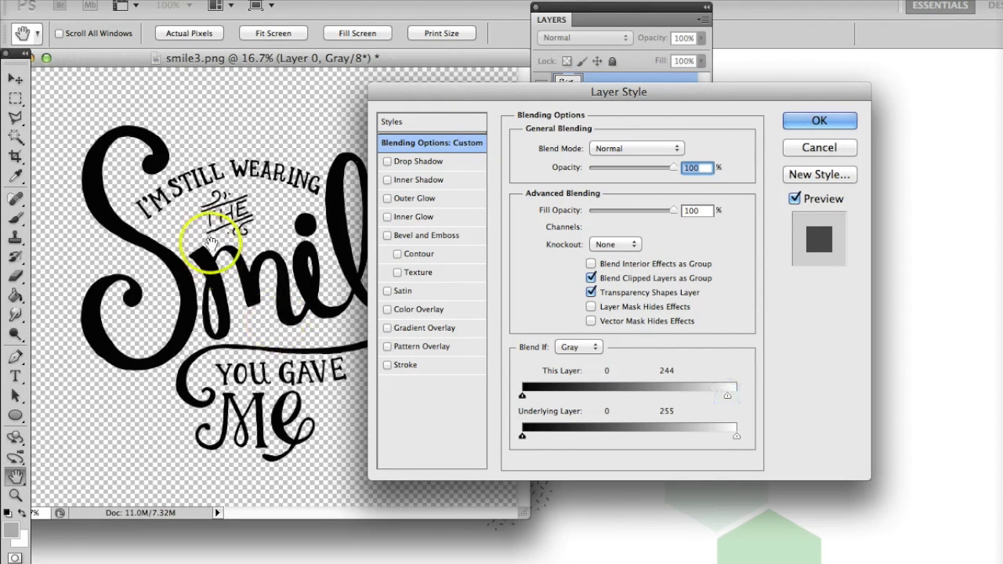
left_click(800, 120)
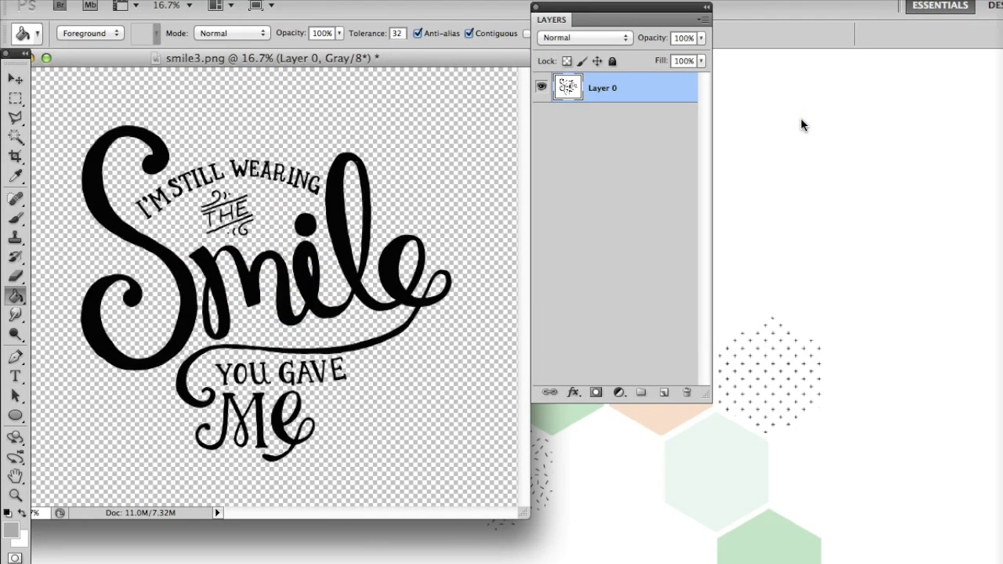
Step: Switch smile3.png from Grayscale to CMYK Color mode, accepting the conversion warning
left_click(210, 0)
mouse_move(235, 3)
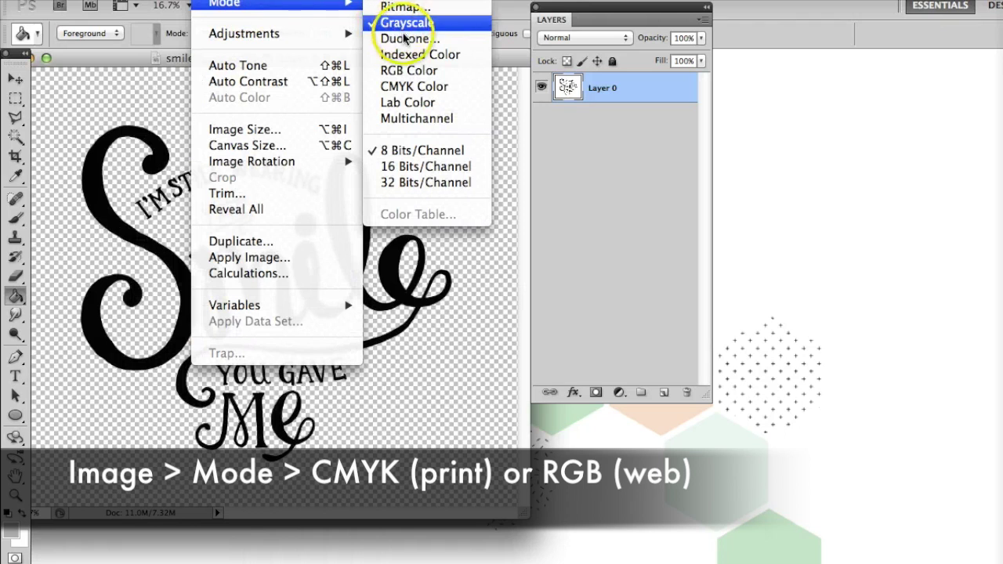
left_click(406, 88)
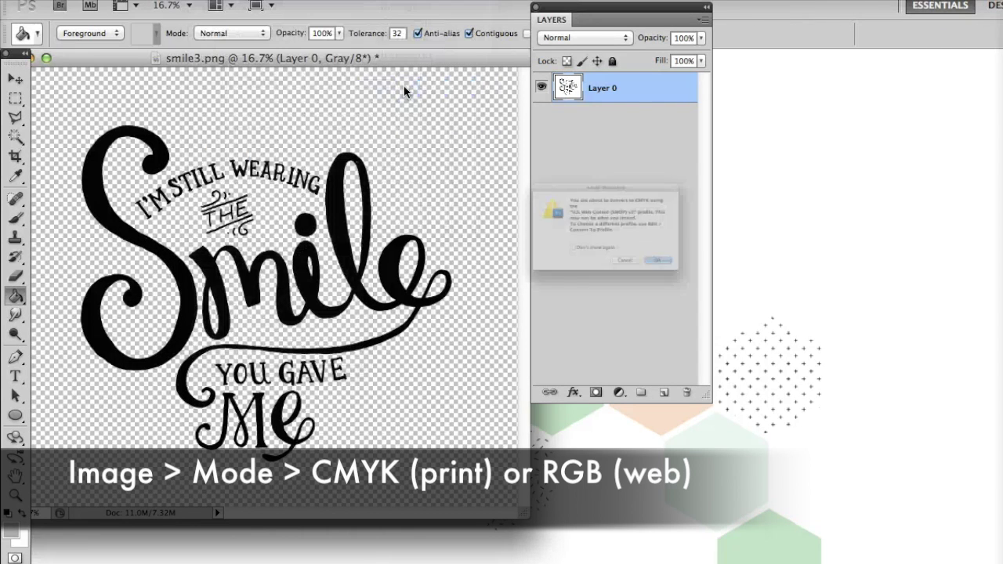
left_click(731, 307)
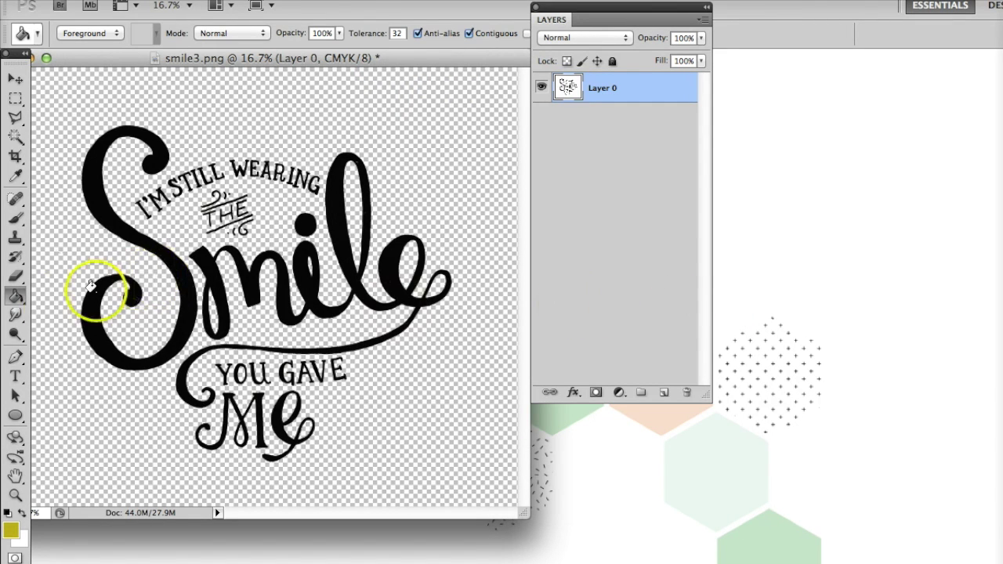
Step: Fill the big S, the mile letters with their swash, and the i dot yellow
left_click(90, 175)
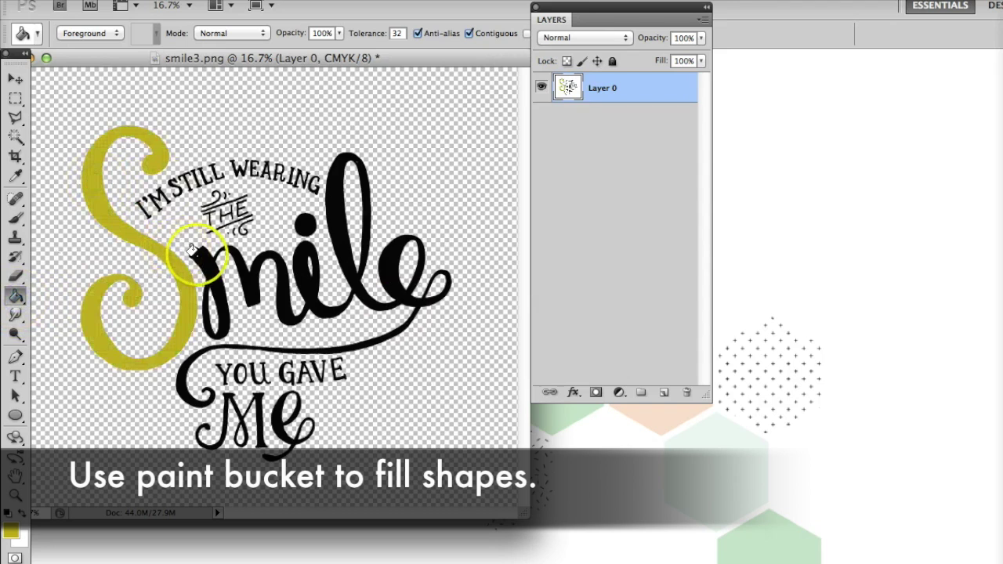
left_click(260, 242)
left_click(303, 224)
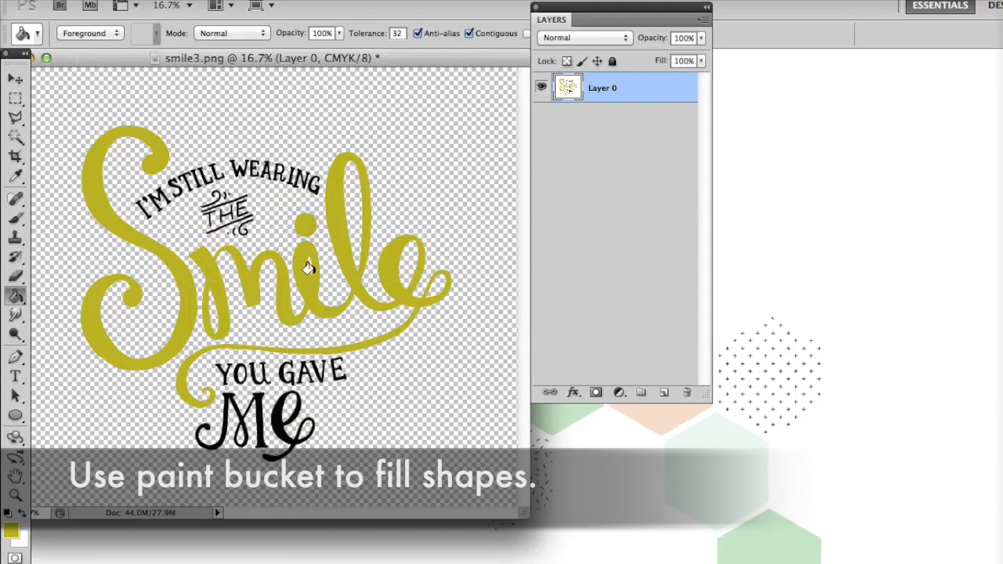
Step: Pick blue as the fill colour and paint the e and M of Me with it
left_click(9, 531)
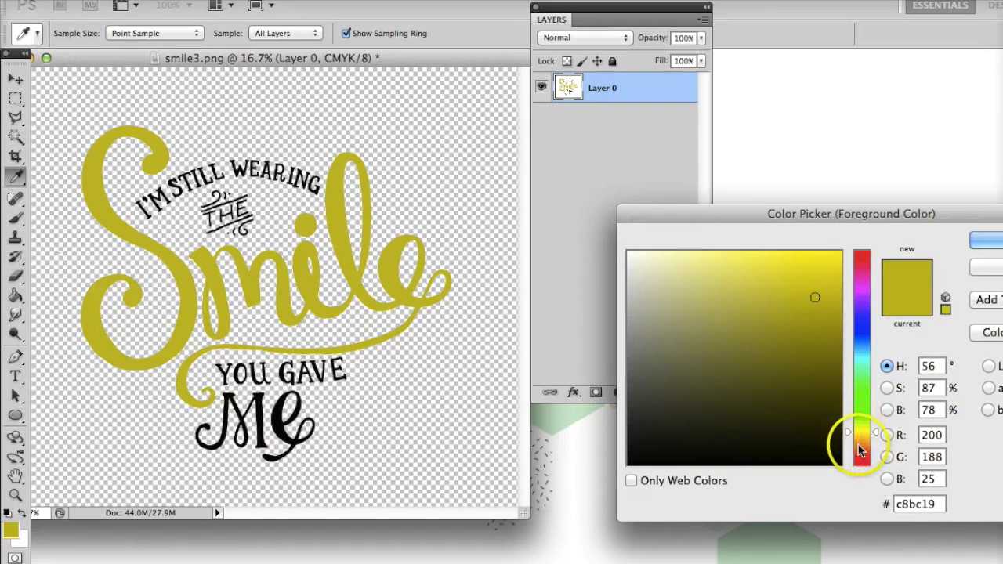
left_click(861, 337)
key("Return")
key("g")
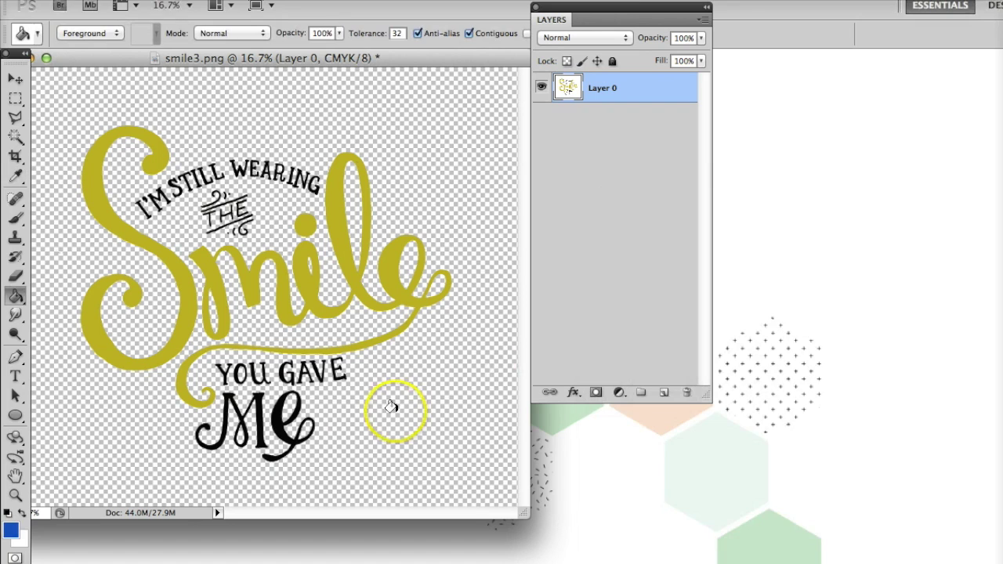
left_click(271, 408)
left_click(251, 392)
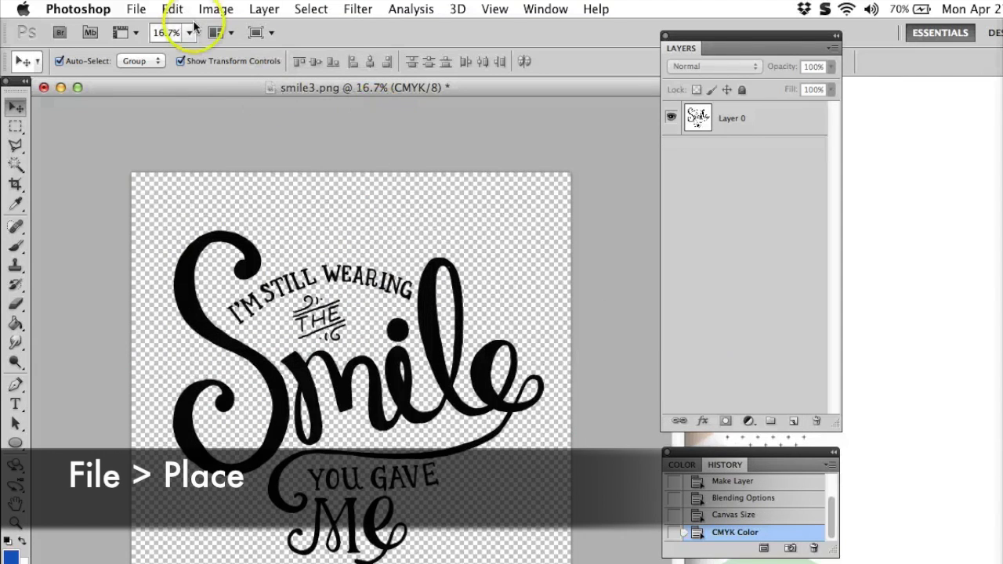
Step: Place the IMG_4986 portrait photo into smile3.png and drag its layer below Layer 0
left_click(138, 8)
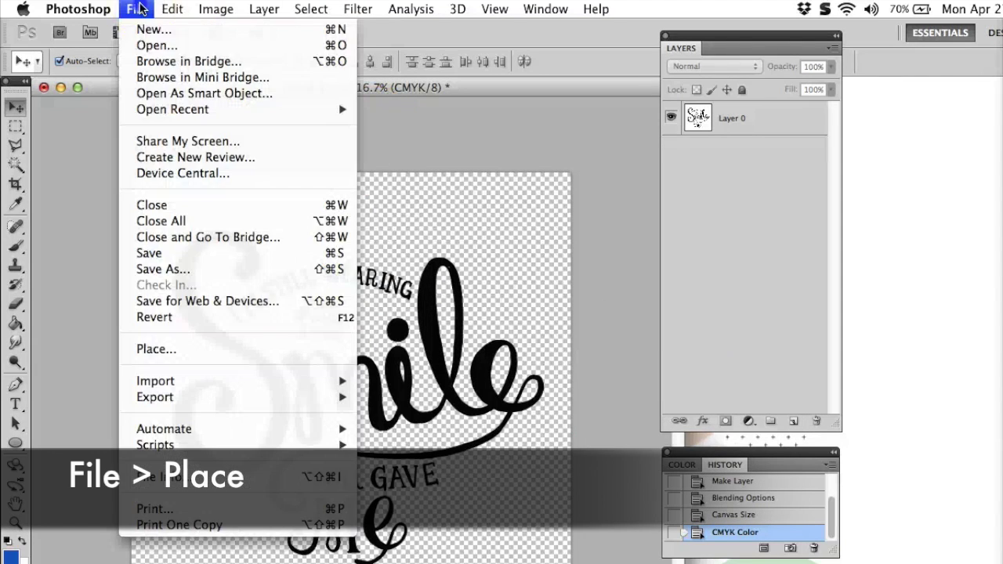
left_click(145, 351)
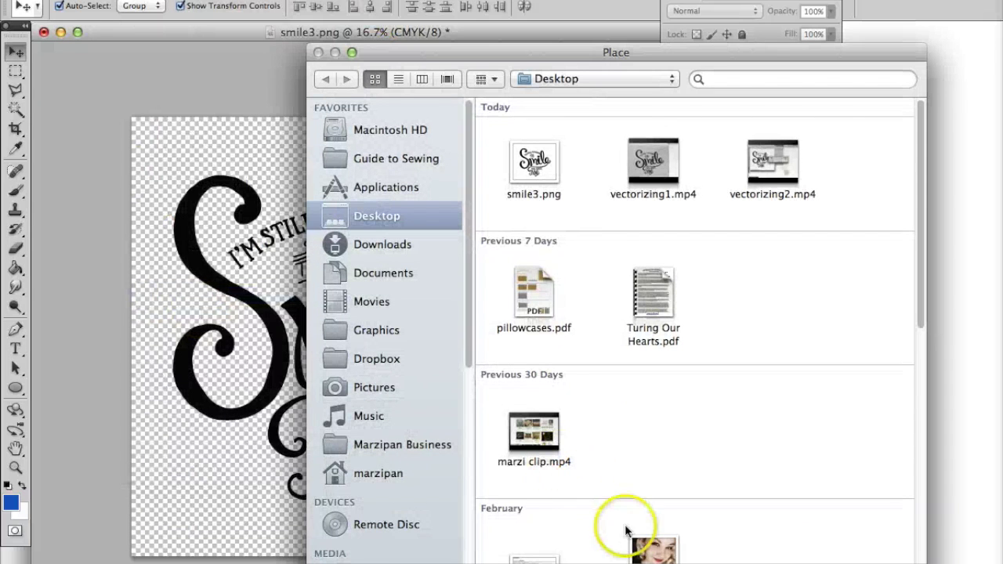
left_click(642, 563)
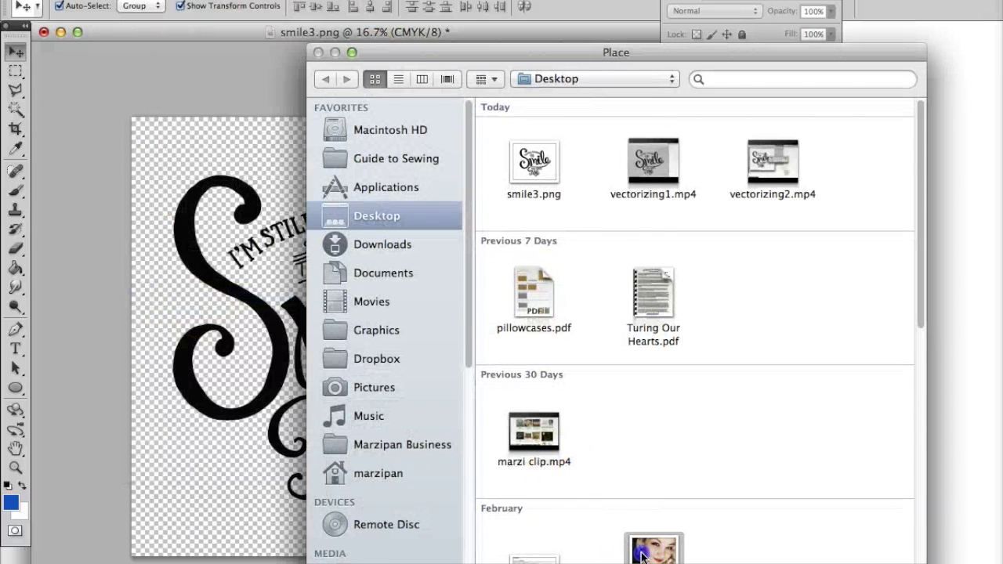
key("Return")
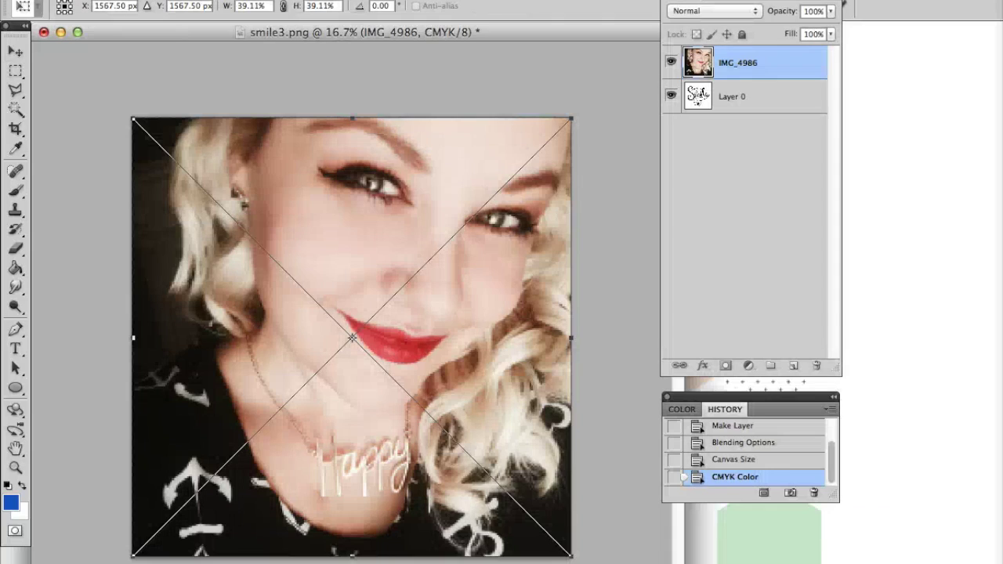
left_click(15, 50)
left_click(728, 217)
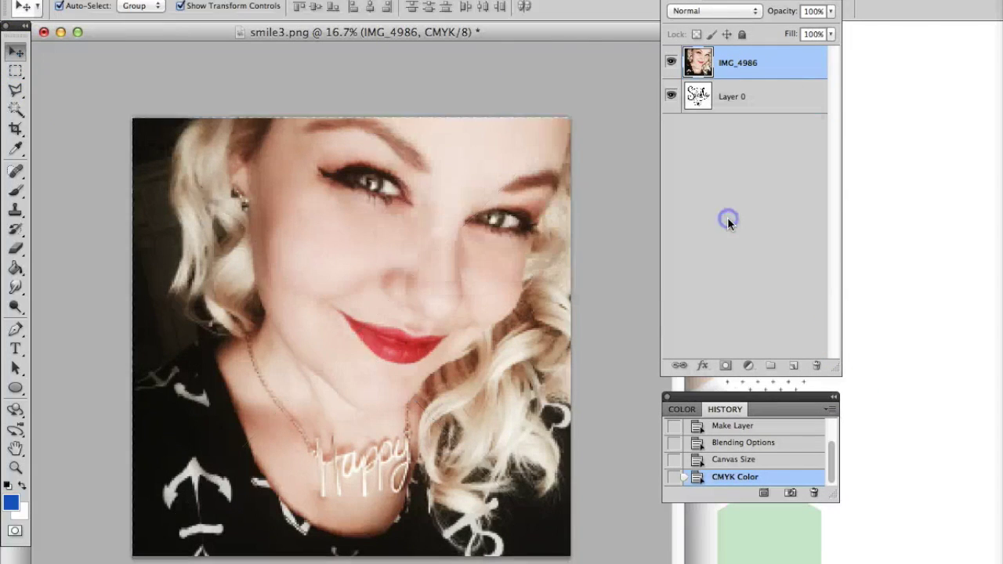
left_click_drag(746, 61, 741, 103)
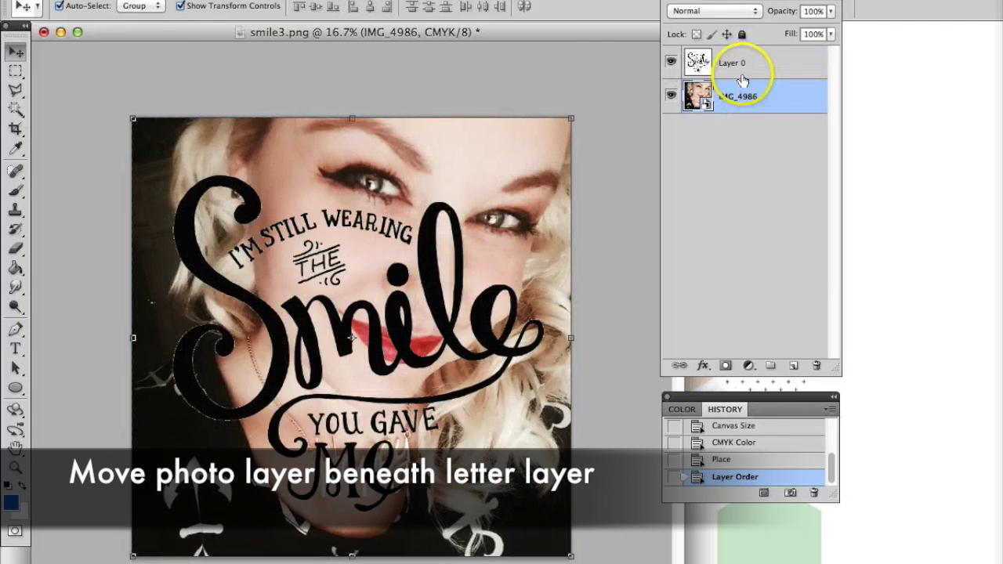
Step: Lower the IMG_4986 photo layer's opacity to about 67%
left_click(830, 11)
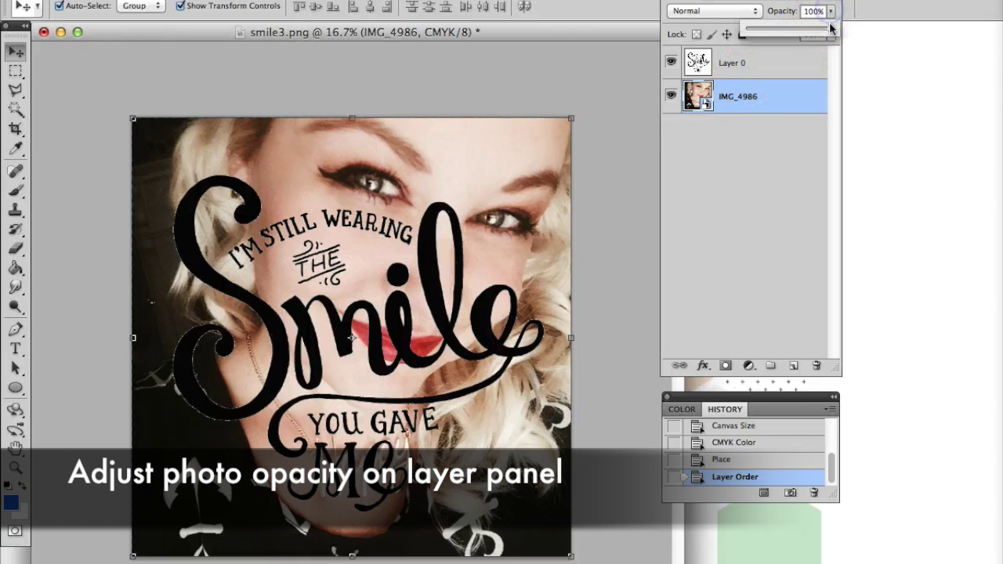
left_click(832, 32)
left_click_drag(786, 33, 806, 35)
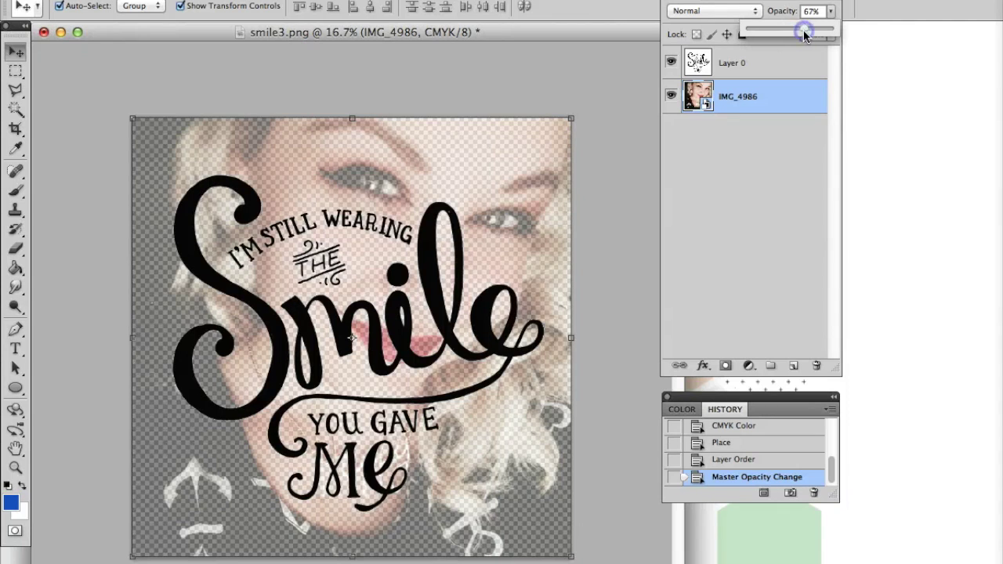
left_click(264, 0)
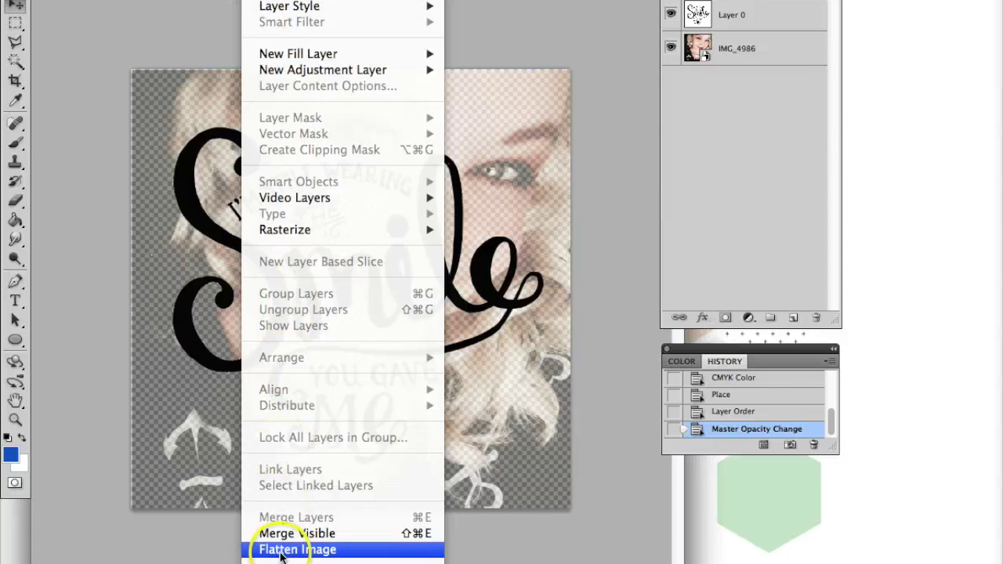
Step: Apply Flatten Image so smile3.png becomes one Background layer
left_click(281, 551)
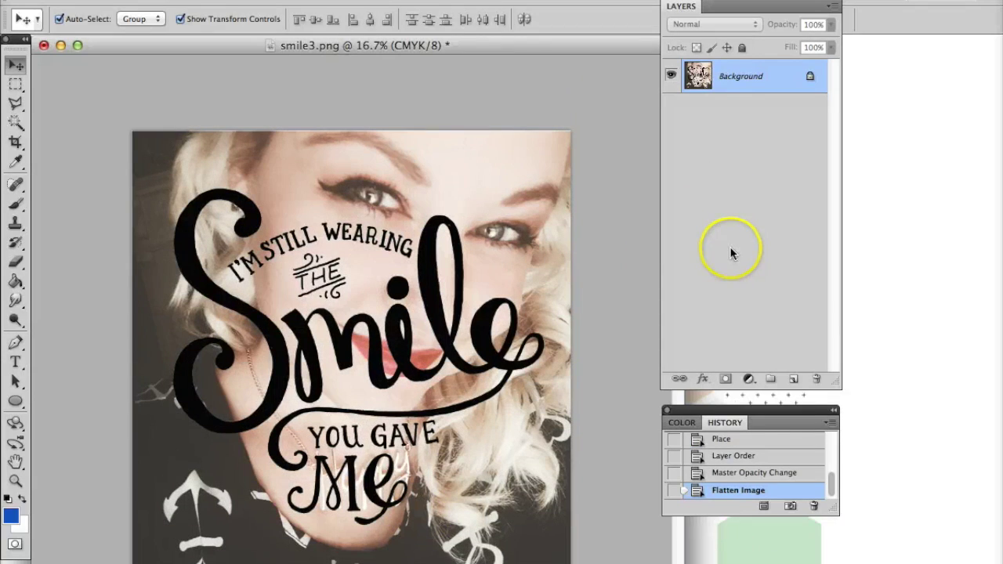